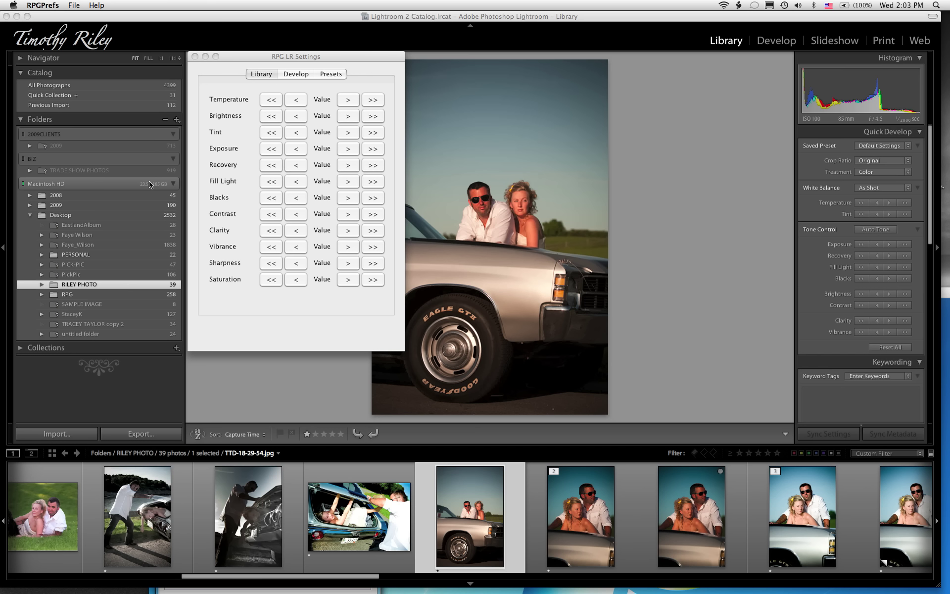
# Step: Maximize the Windows 7 virtual machine and open RPG KEYS Preferences, moved clear of the desktop icons
pyautogui.click(435, 590)
pyautogui.doubleClick(327, 292)
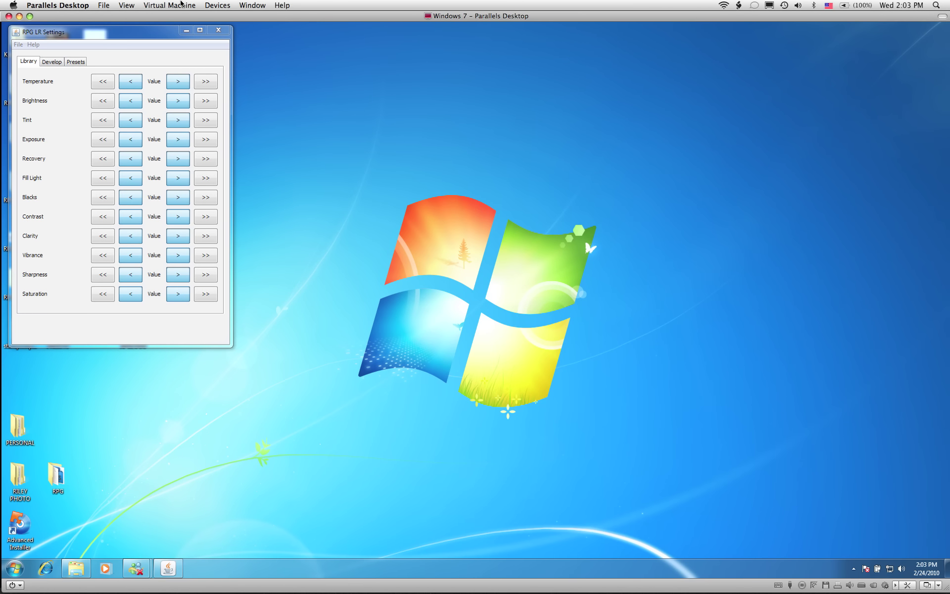
pyautogui.click(852, 569)
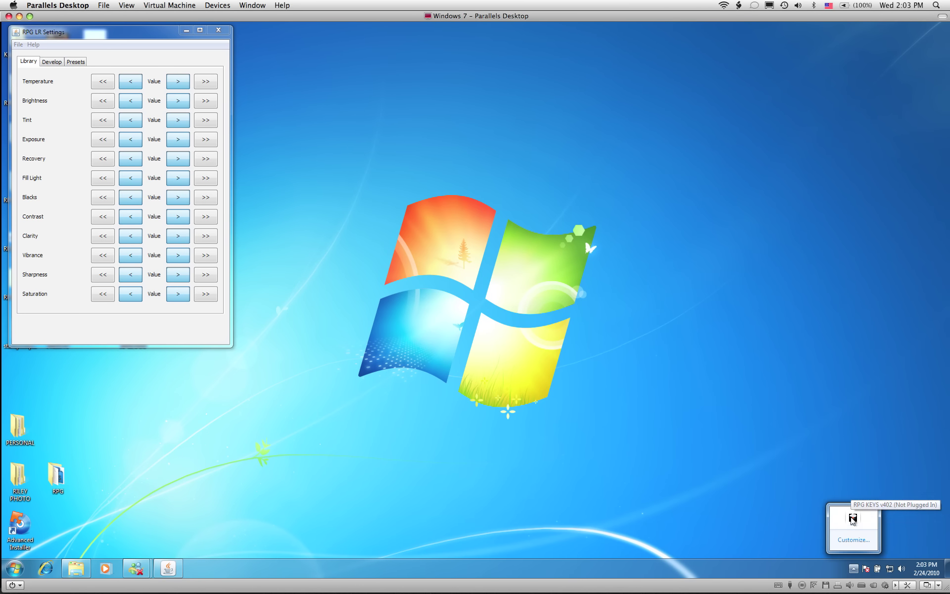
pyautogui.rightClick(851, 519)
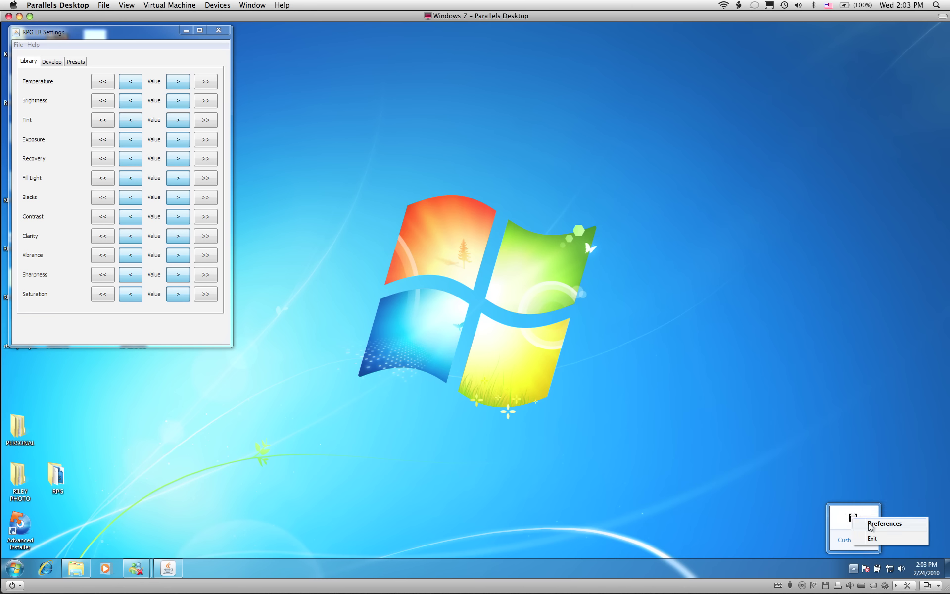
pyautogui.click(100, 37)
pyautogui.moveTo(104, 35); pyautogui.dragTo(200, 40)
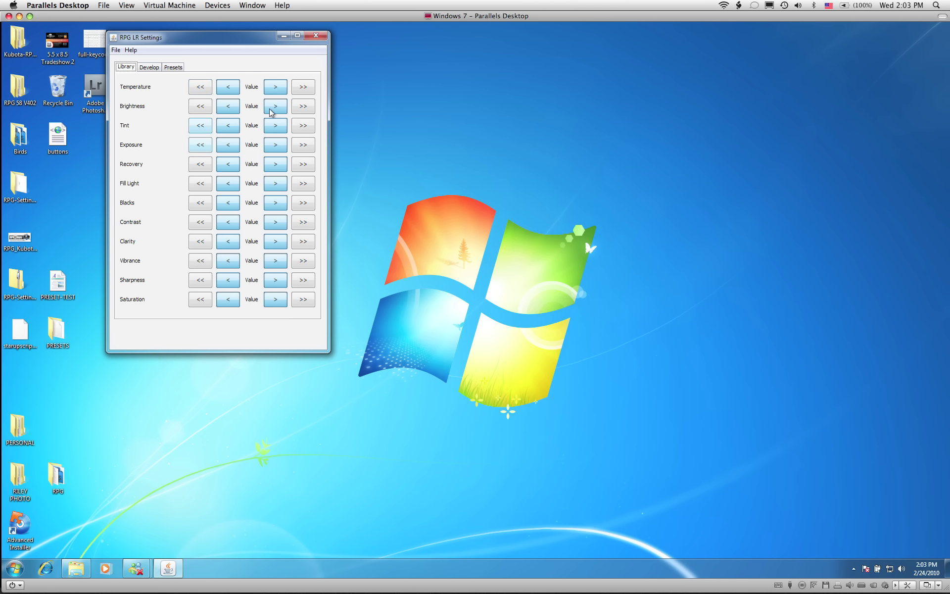
# Step: Switch Temperature, Recovery, Fill Light and Clarity to large-step increase and decrease adjustments
pyautogui.click(302, 88)
pyautogui.click(303, 164)
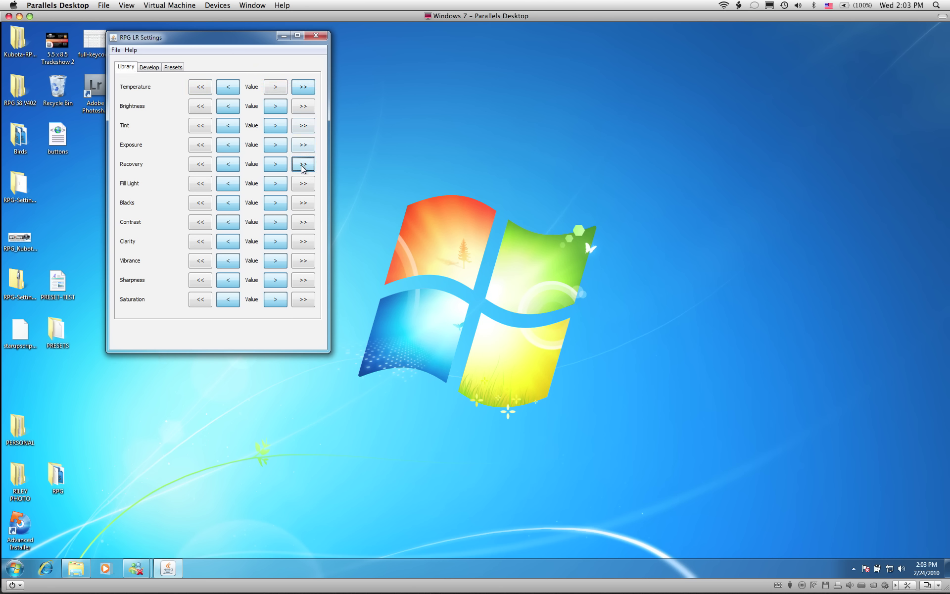
pyautogui.click(302, 241)
pyautogui.click(201, 89)
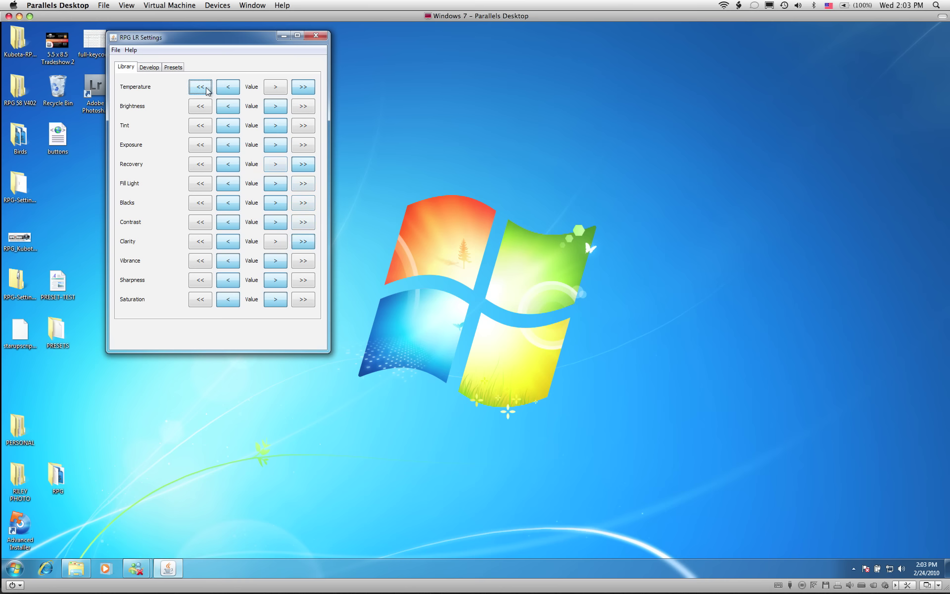
pyautogui.click(199, 185)
pyautogui.click(200, 240)
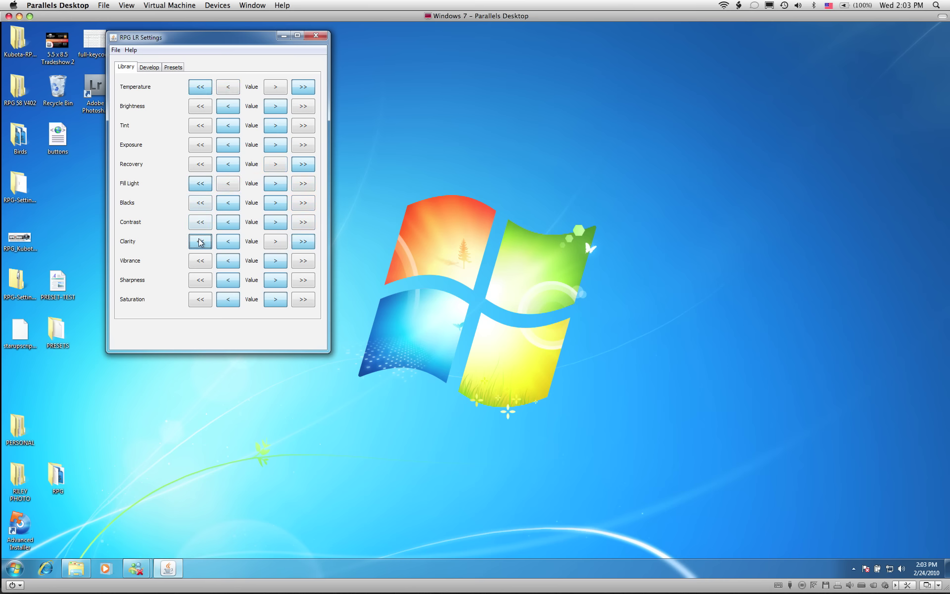
# Step: Review the Develop and Presets tabs, then minimize the Windows virtual machine
pyautogui.click(150, 70)
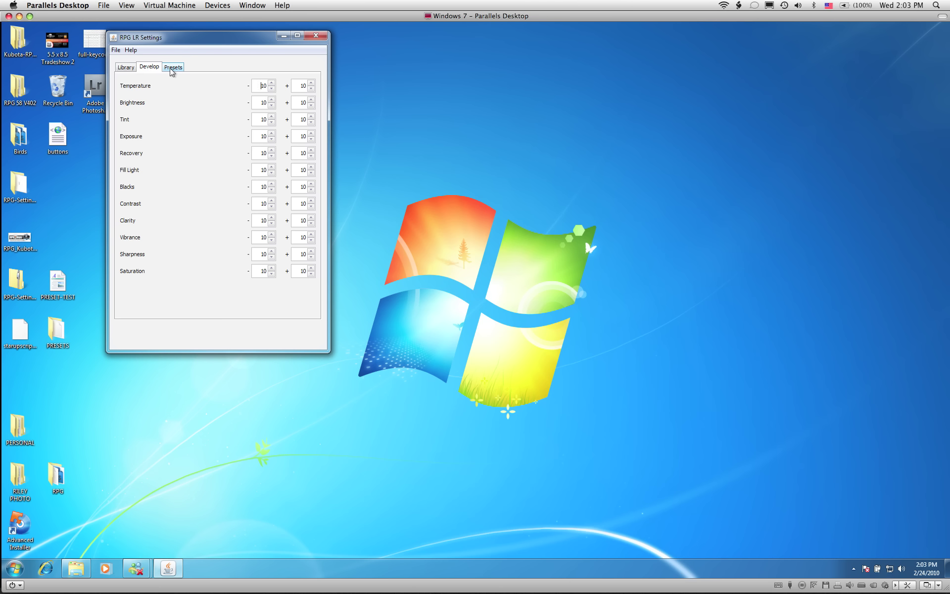
pyautogui.click(171, 68)
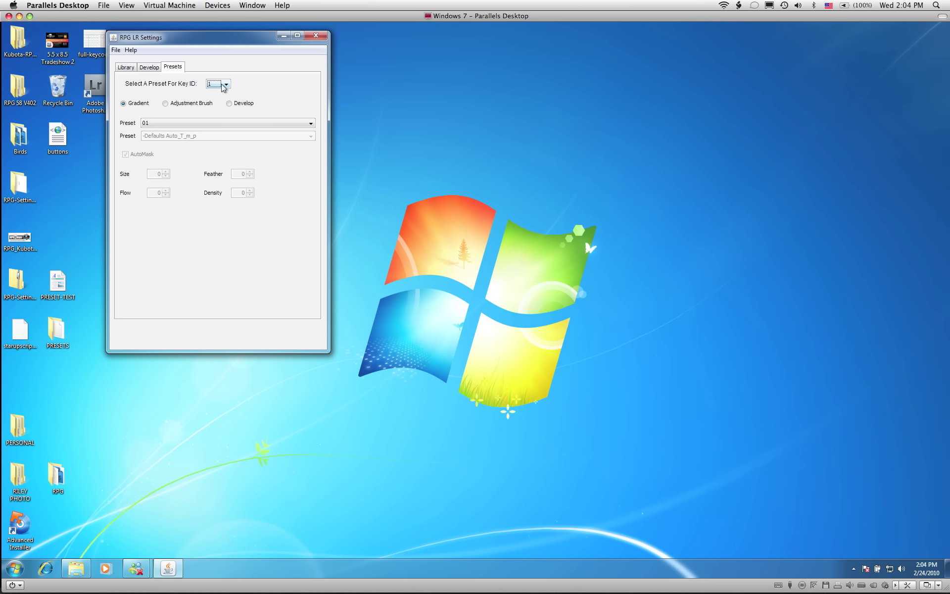
pyautogui.click(19, 16)
# Step: Launch RPG LR+PS from the Dock and open its Preferences on the Develop tab
pyautogui.click(249, 65)
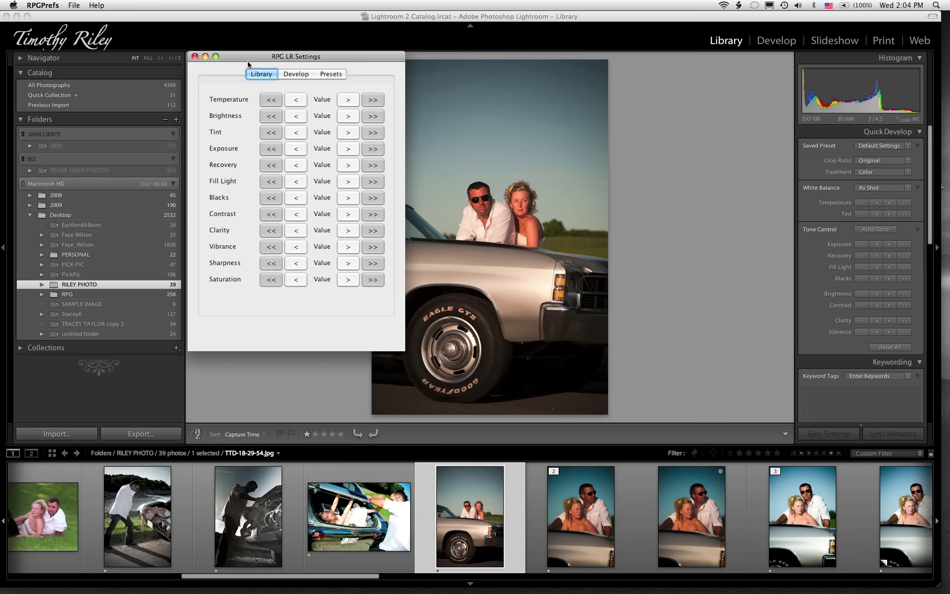
pyautogui.moveTo(92, 574)
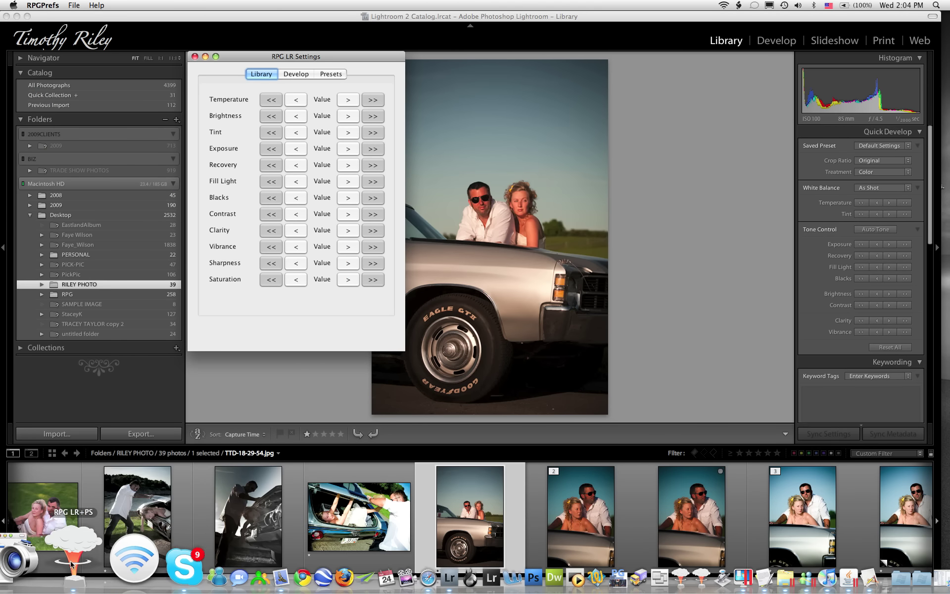
pyautogui.click(72, 554)
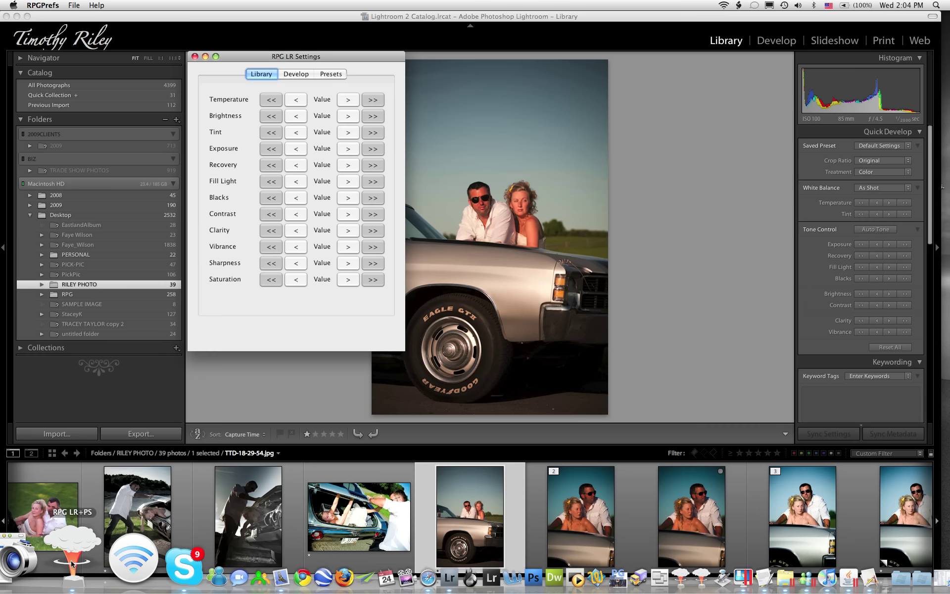
pyautogui.click(46, 5)
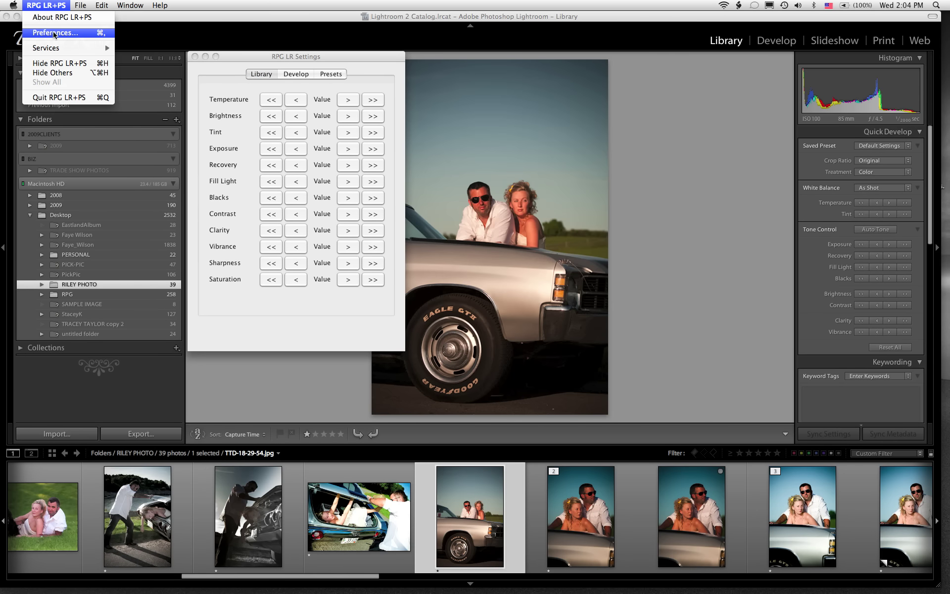
pyautogui.click(243, 58)
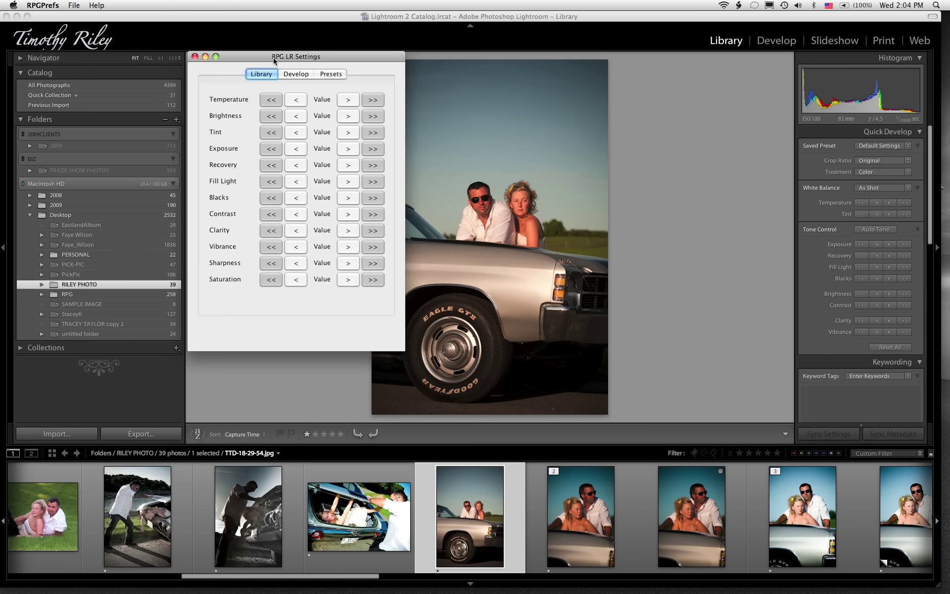
pyautogui.click(294, 75)
# Step: On the Presets tab, map key 1 to the Develop preset Snap 1 SK
pyautogui.click(322, 77)
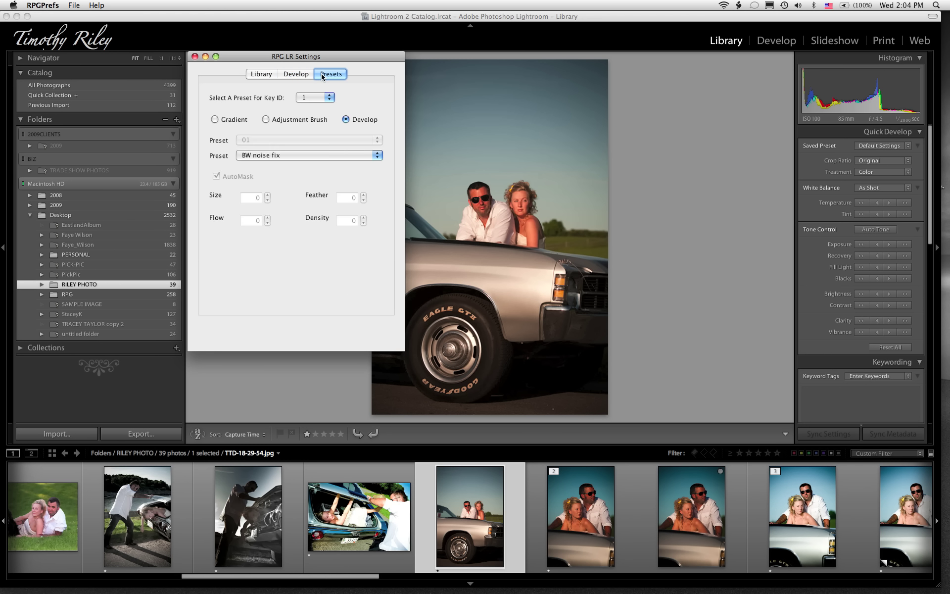
pyautogui.click(331, 97)
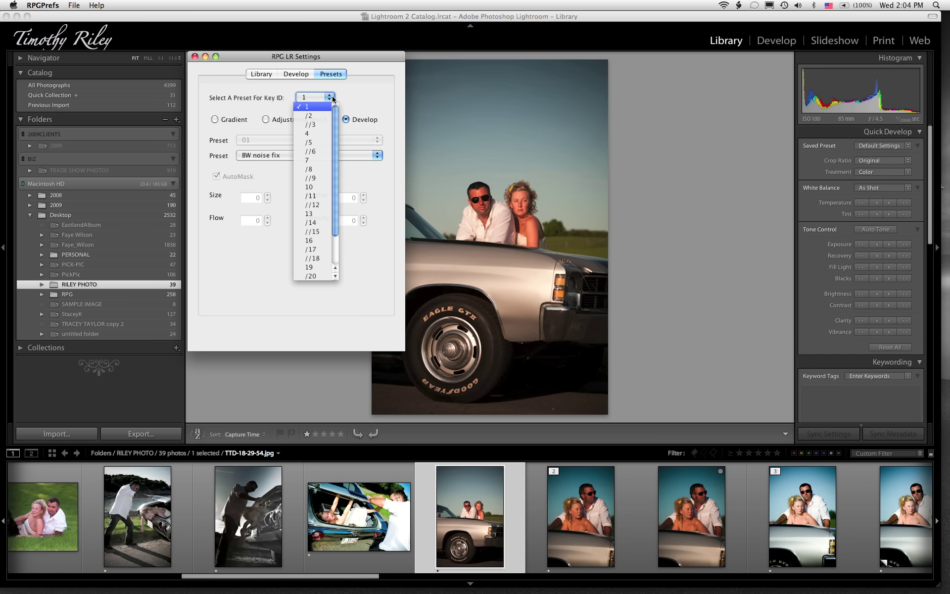
pyautogui.click(307, 109)
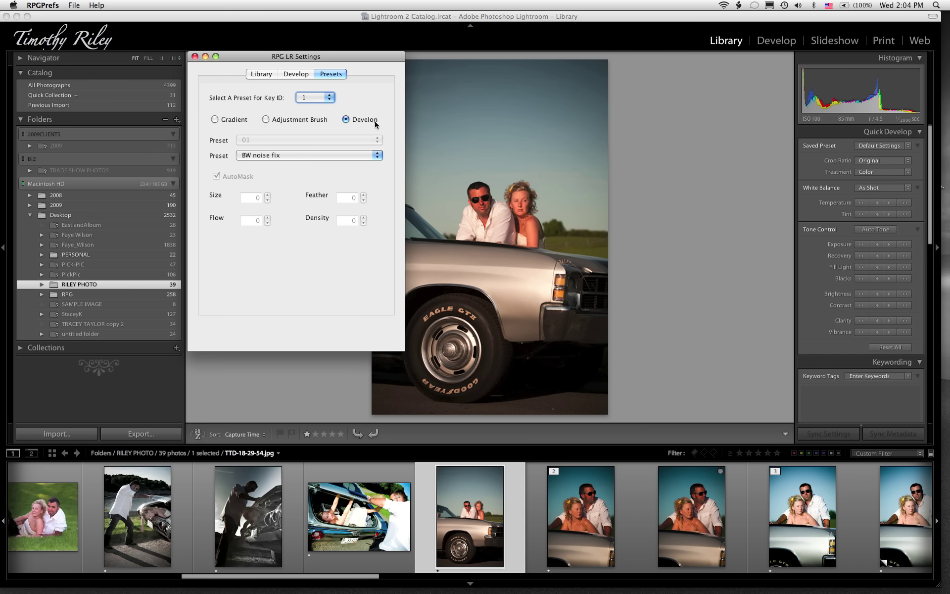
pyautogui.click(379, 155)
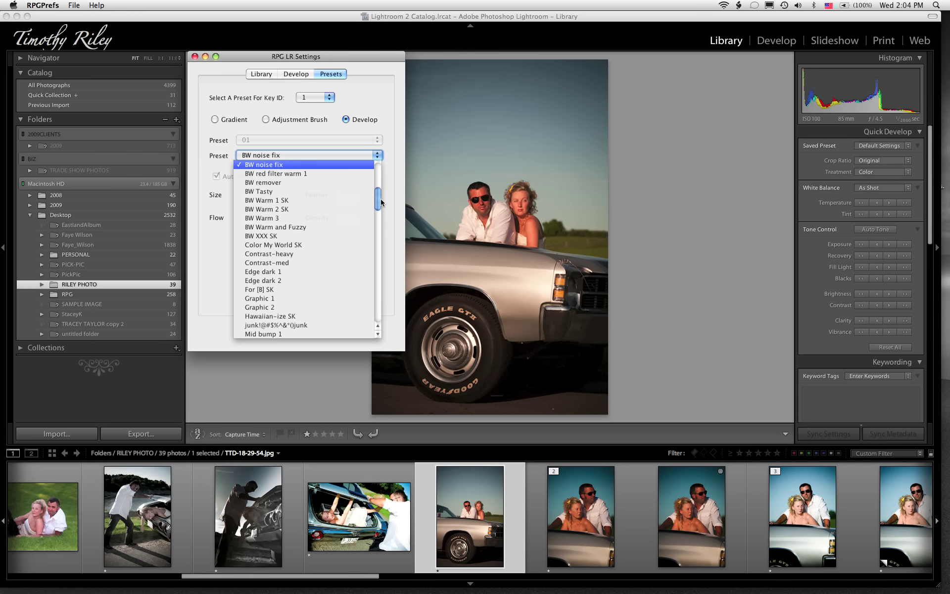
pyautogui.moveTo(378, 198); pyautogui.dragTo(375, 241)
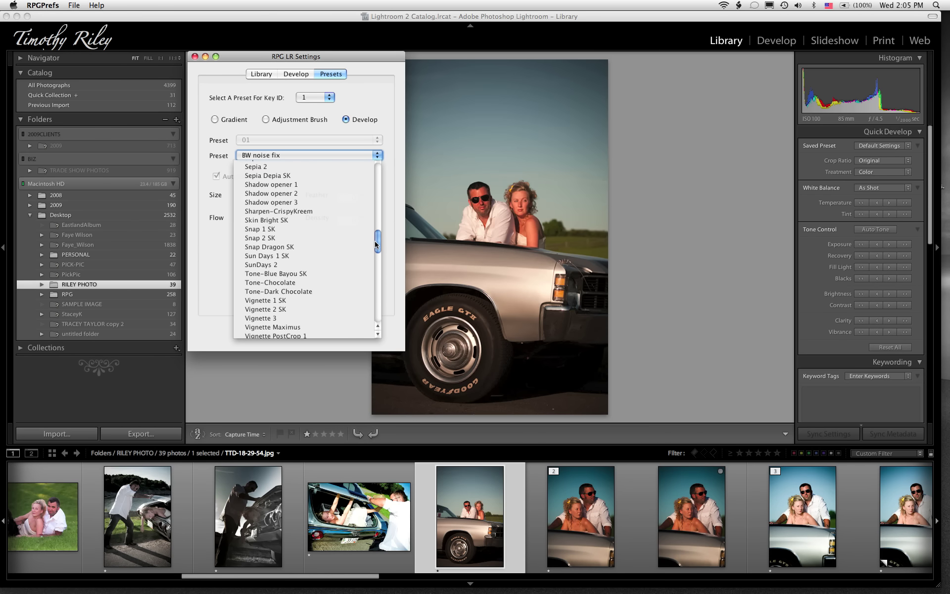
pyautogui.click(259, 230)
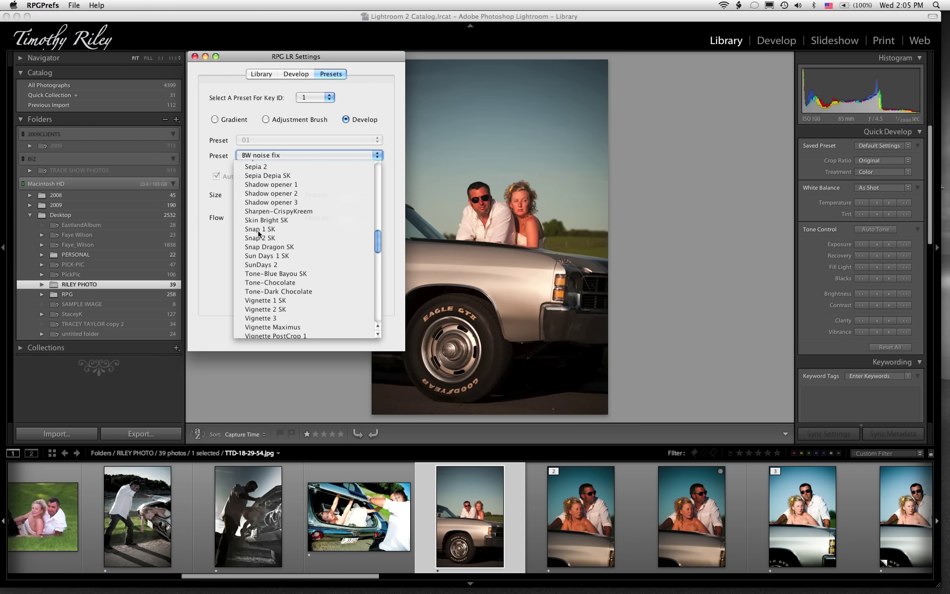
pyautogui.click(329, 97)
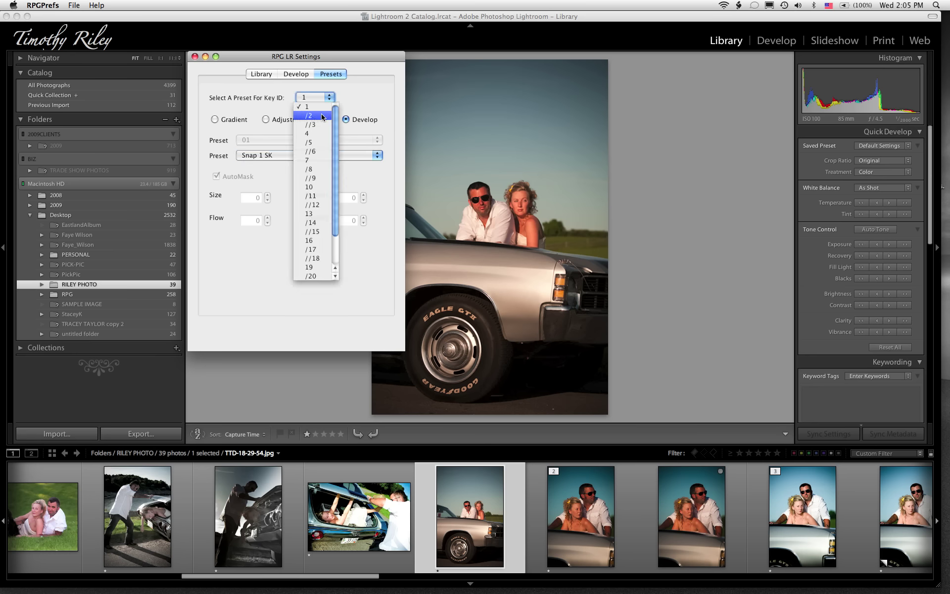
# Step: Check key /2's Old Film 3, then switch key //3 to the Develop preset Sepia 1
pyautogui.click(322, 115)
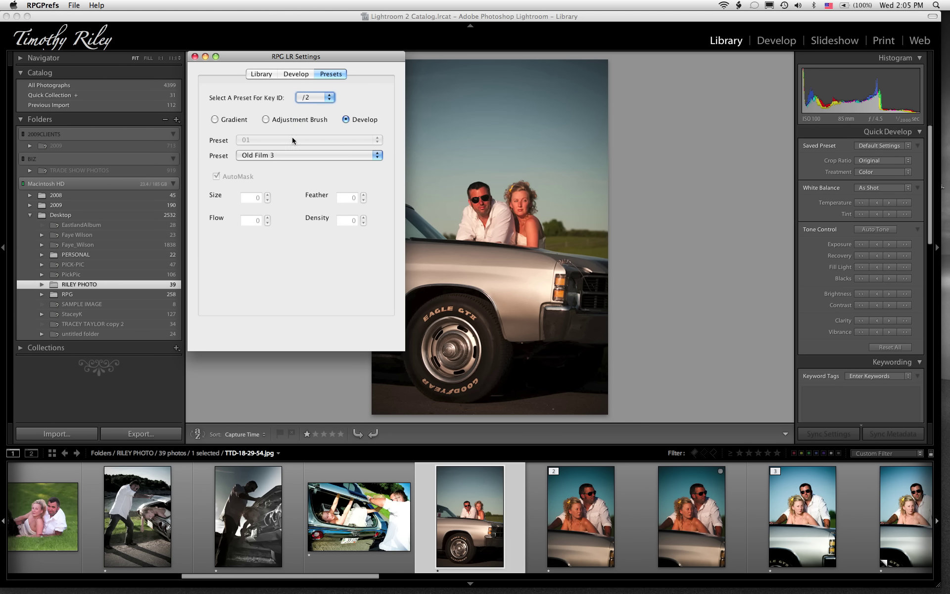
pyautogui.click(329, 98)
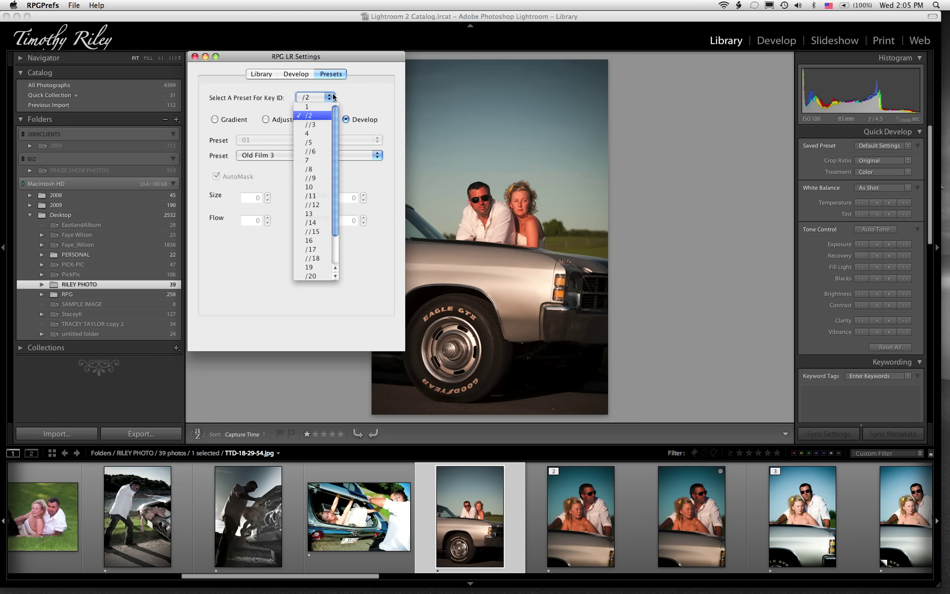
pyautogui.click(323, 125)
pyautogui.click(350, 120)
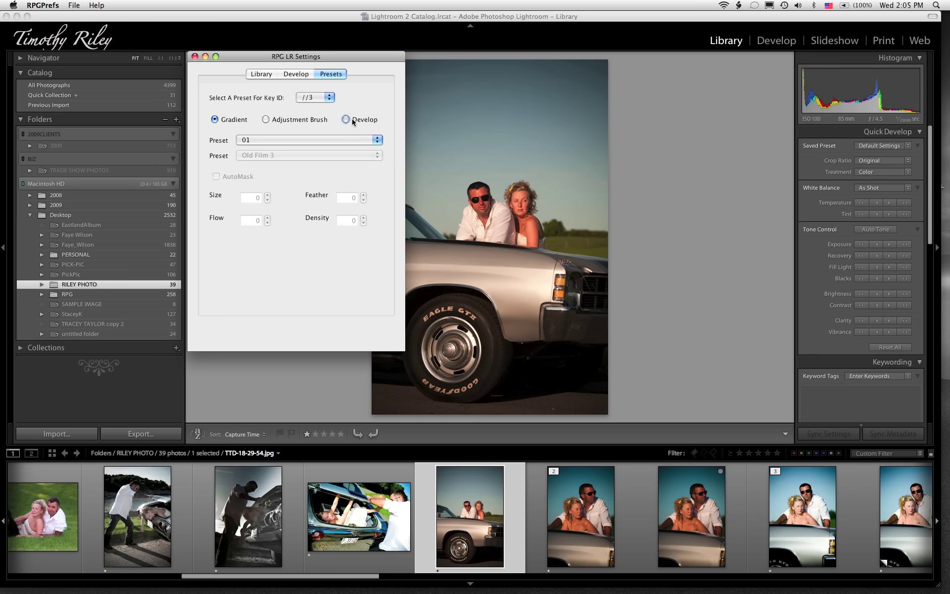
pyautogui.click(350, 154)
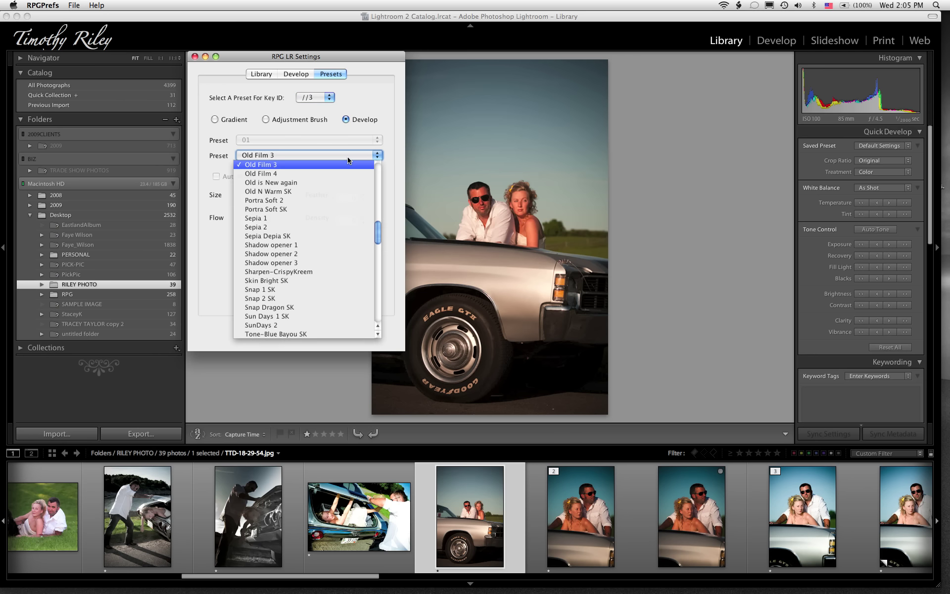
pyautogui.click(305, 218)
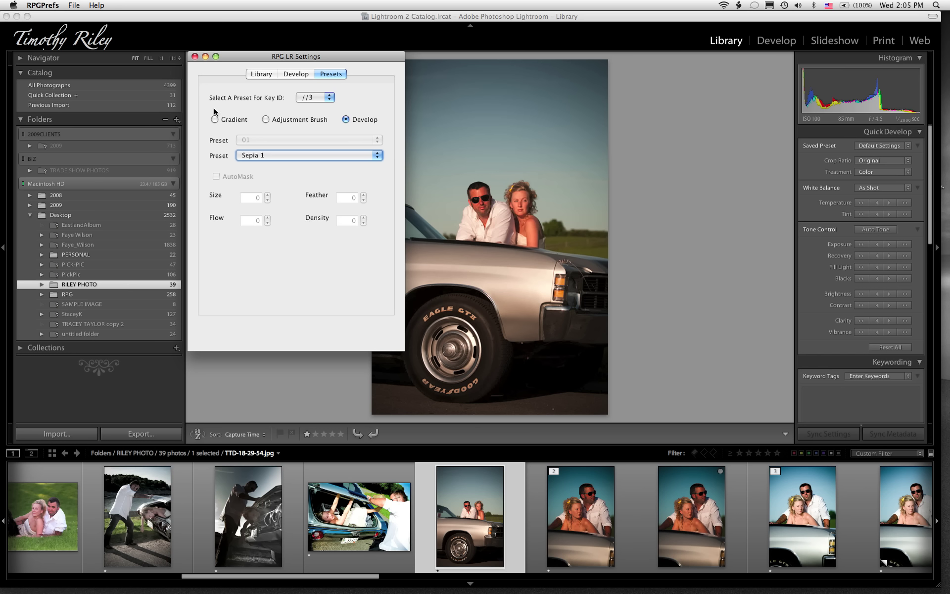
# Step: Apply Snap 1 SK to the car photo in Quick Develop, reset it, and switch to Develop
pyautogui.click(195, 57)
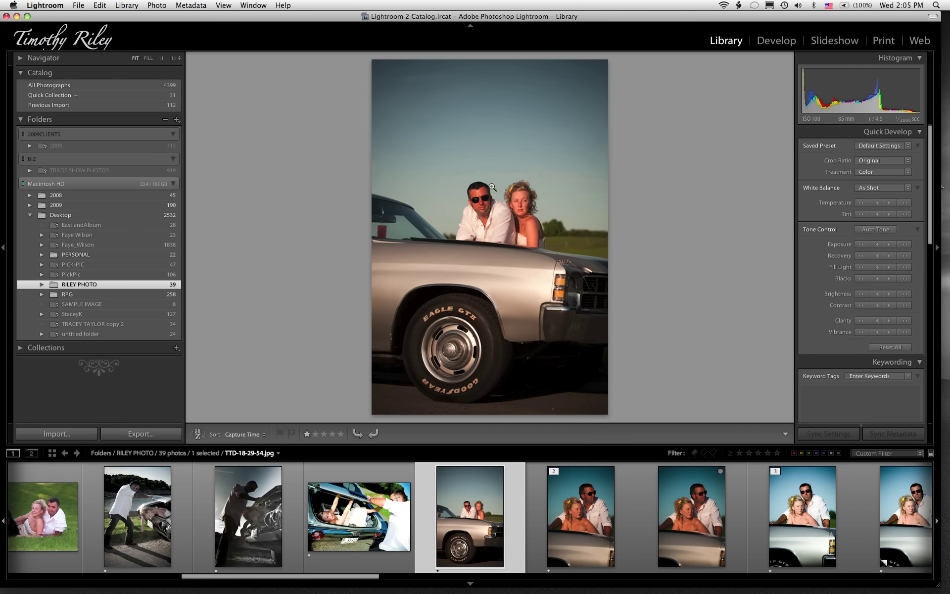
pyautogui.press('Right')
pyautogui.press('Left')
pyautogui.click(883, 146)
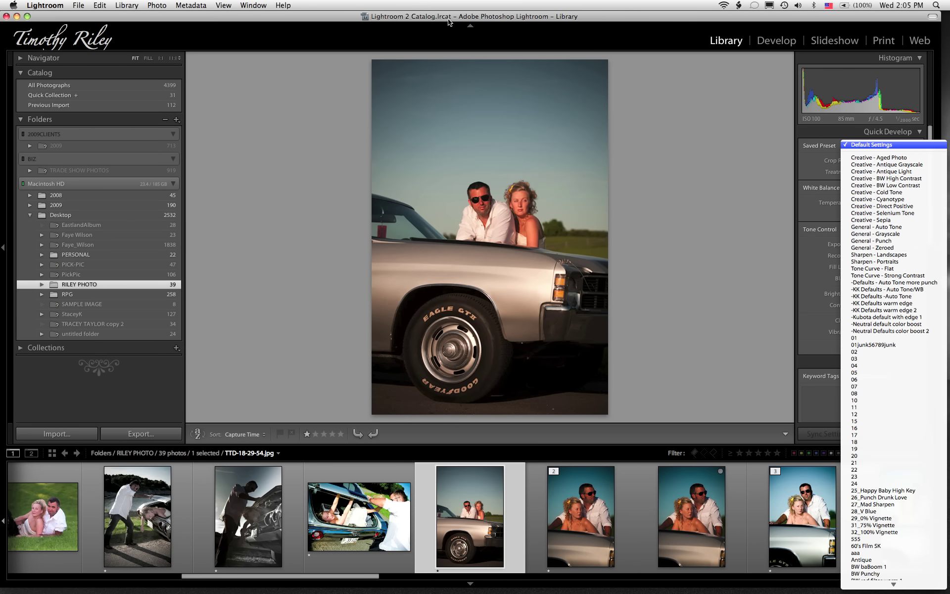
pyautogui.click(848, 541)
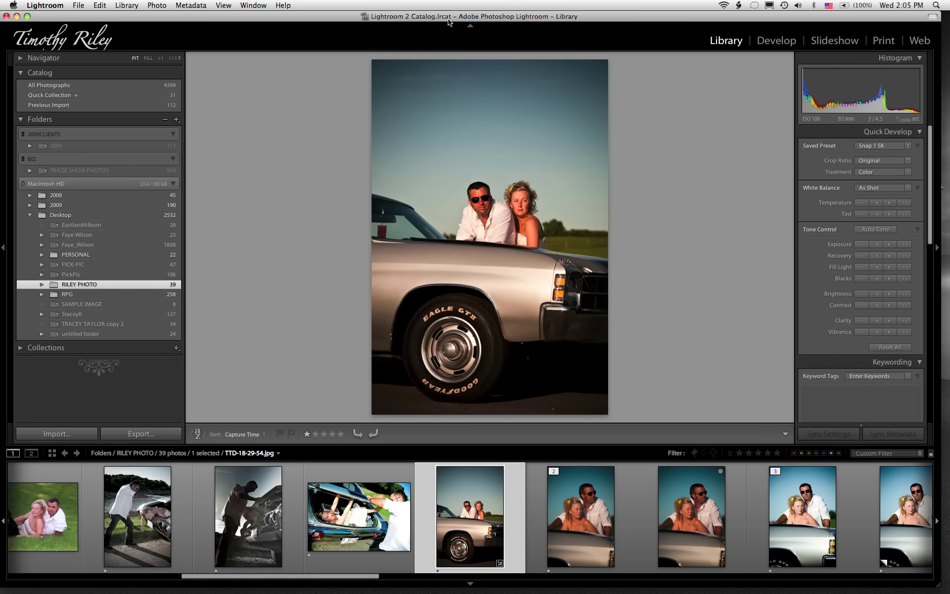
pyautogui.click(898, 347)
pyautogui.click(775, 42)
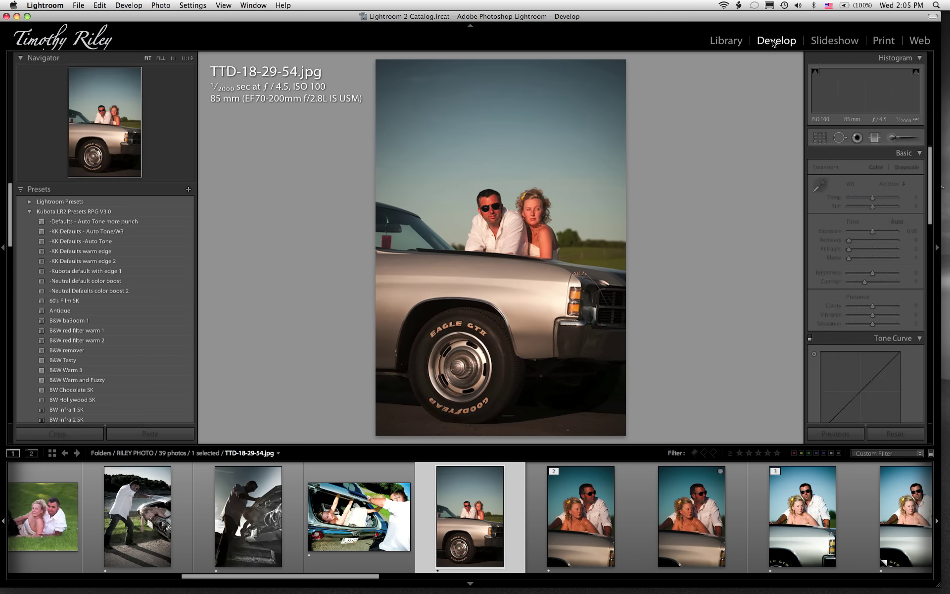
pyautogui.click(28, 202)
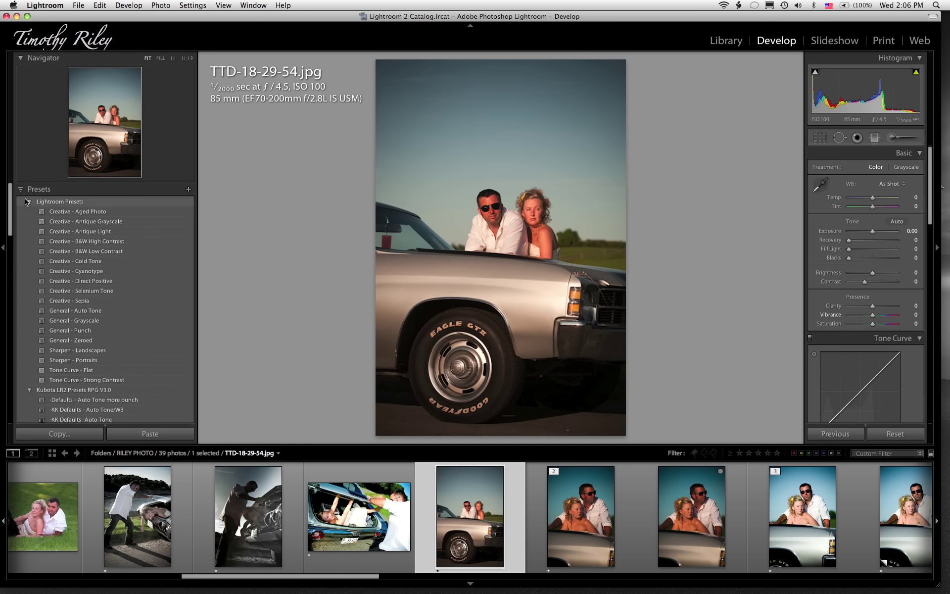
pyautogui.click(27, 201)
pyautogui.click(28, 211)
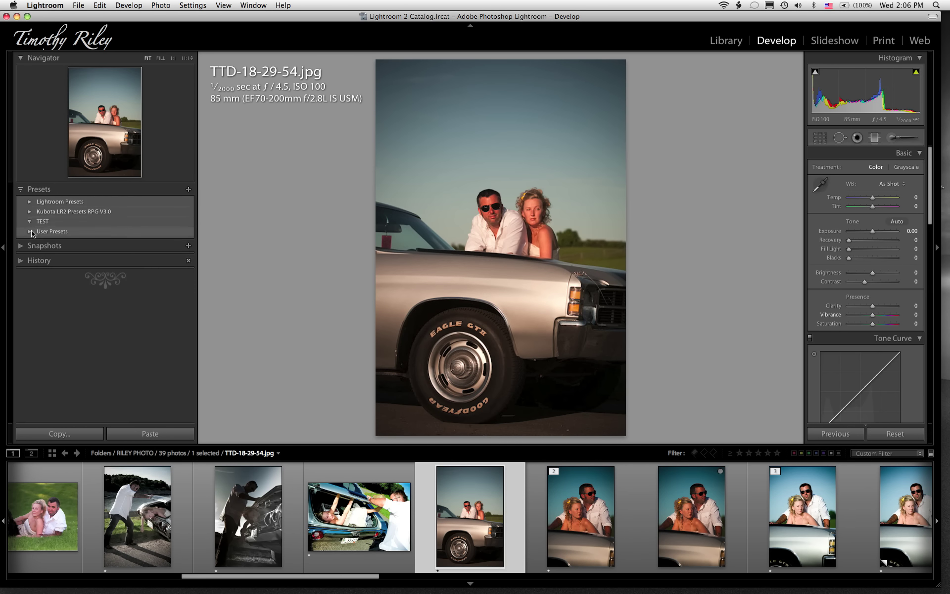
pyautogui.click(30, 231)
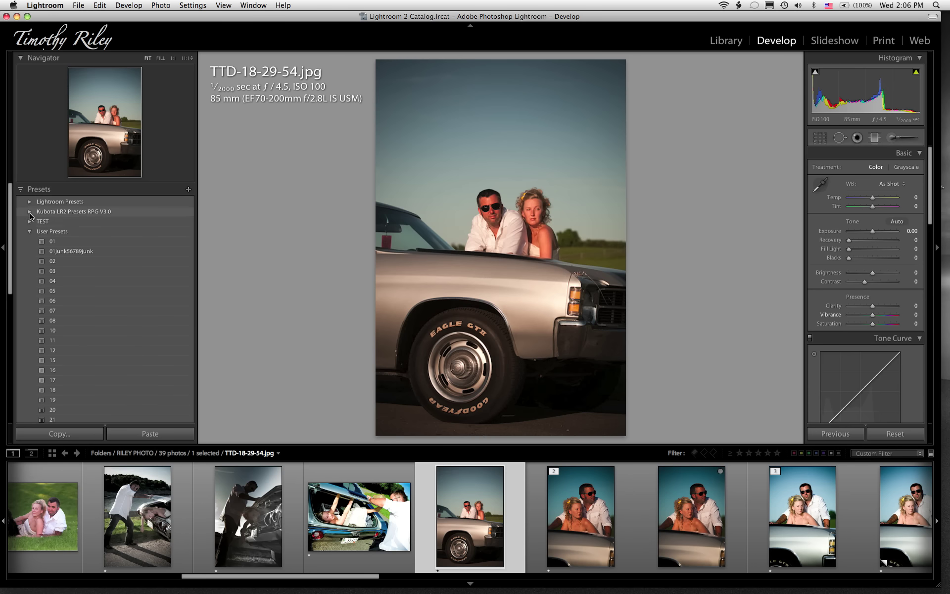
pyautogui.click(29, 211)
pyautogui.click(28, 201)
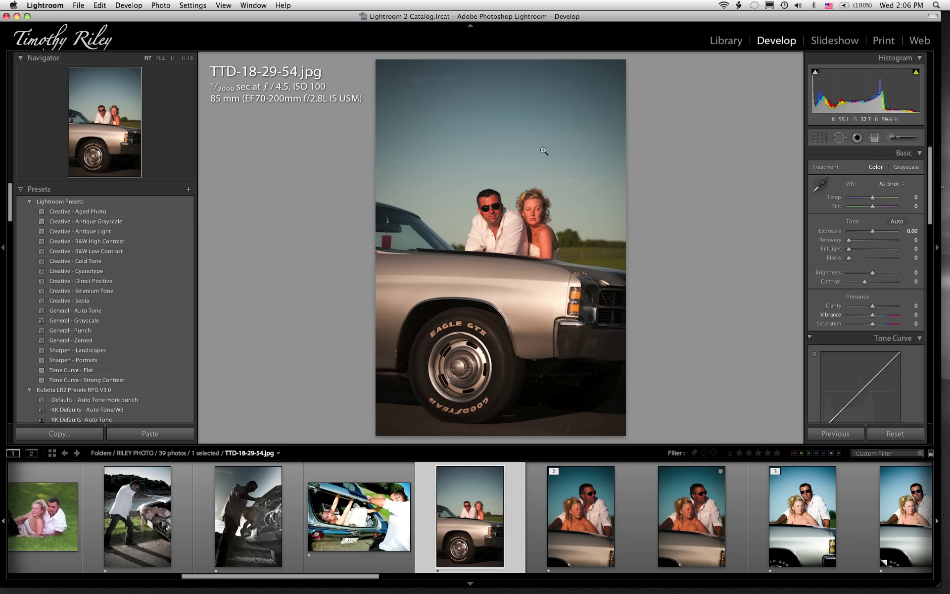
# Step: Apply the +40 Clarity and sepia grayscale presets to the car photo using their RPG keys
pyautogui.press('super+shift+v')
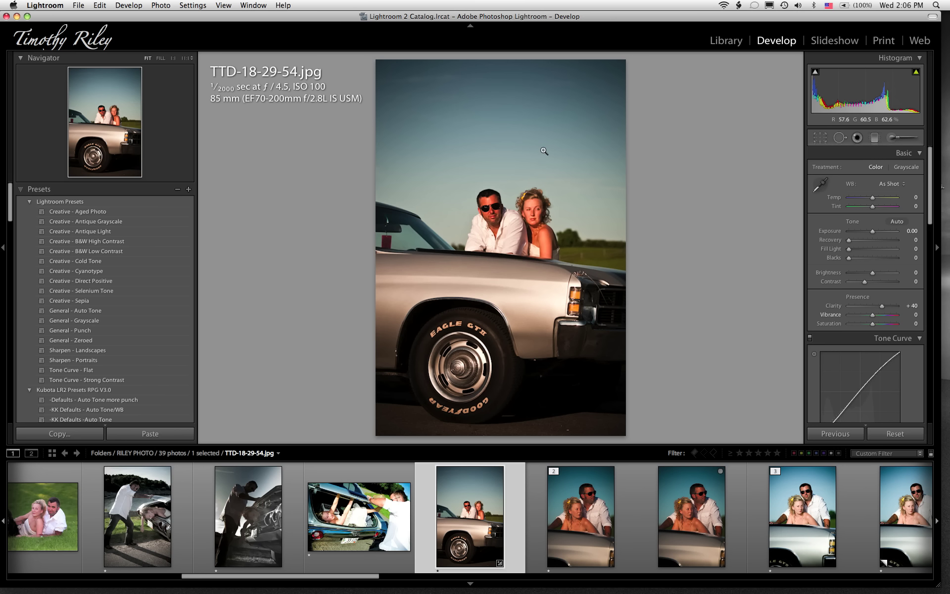
pyautogui.press('v')
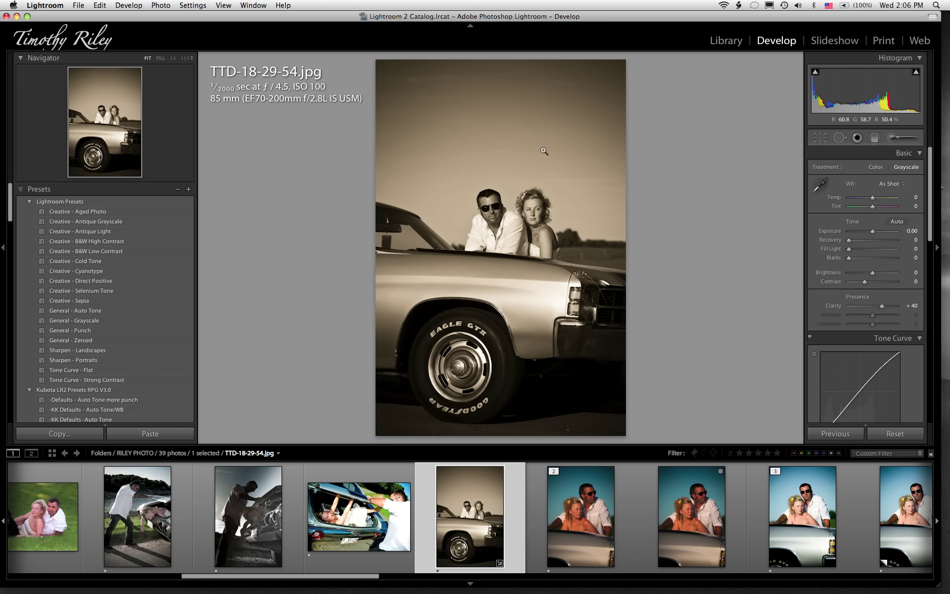
pyautogui.moveTo(297, 588)
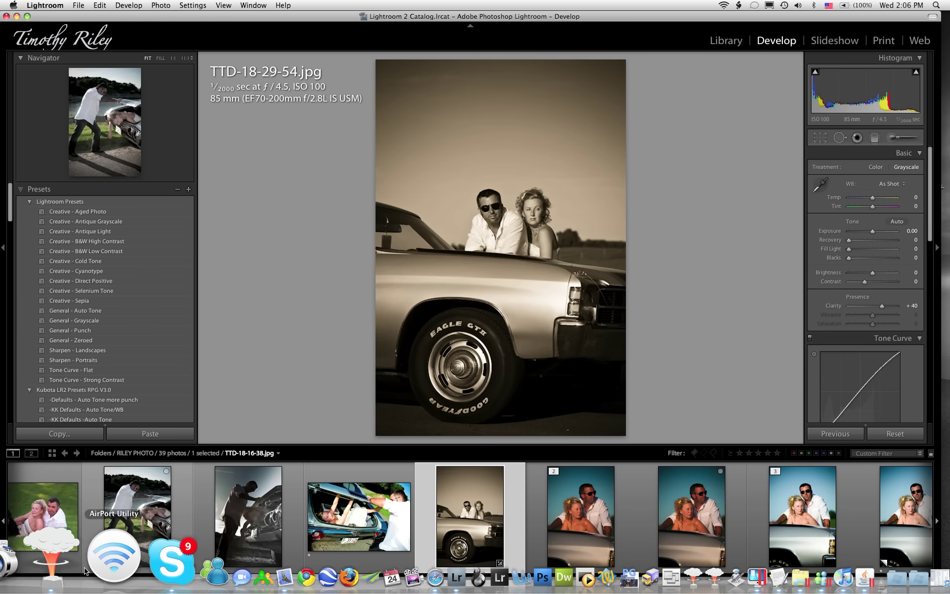
# Step: Reopen RPG LR+PS Preferences and assign key 4 to Gradient preset 01
pyautogui.click(74, 564)
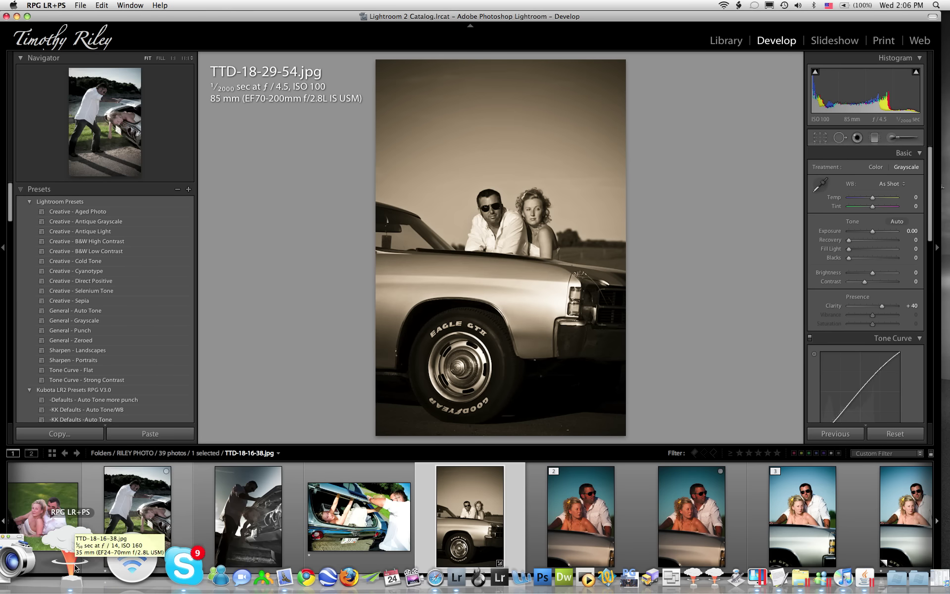
pyautogui.click(46, 5)
pyautogui.click(47, 32)
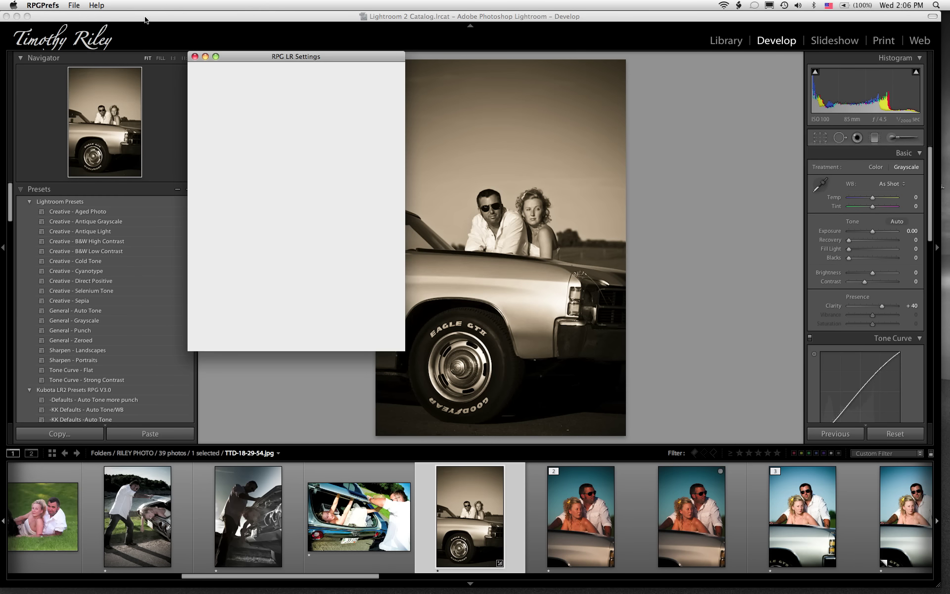
pyautogui.click(329, 97)
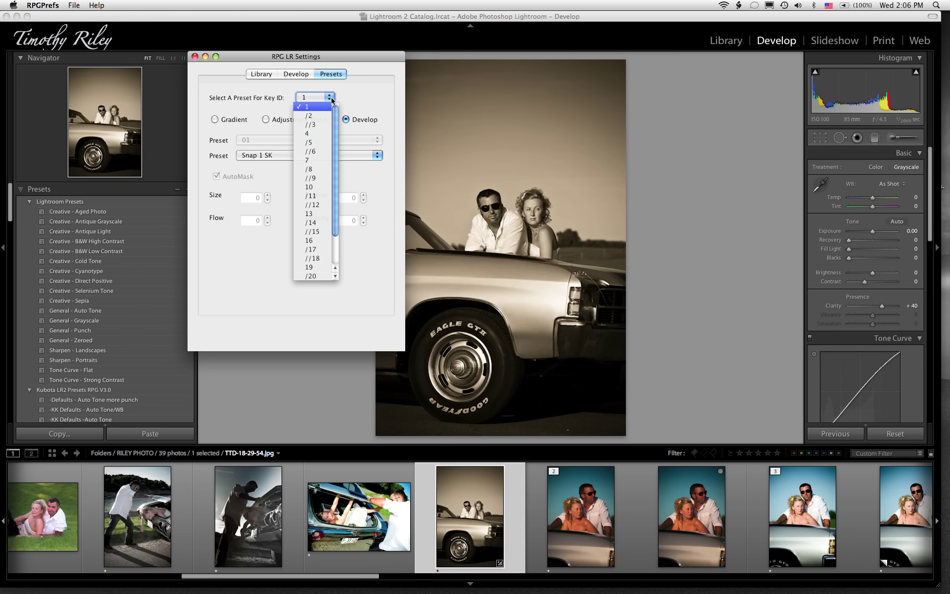
pyautogui.click(308, 133)
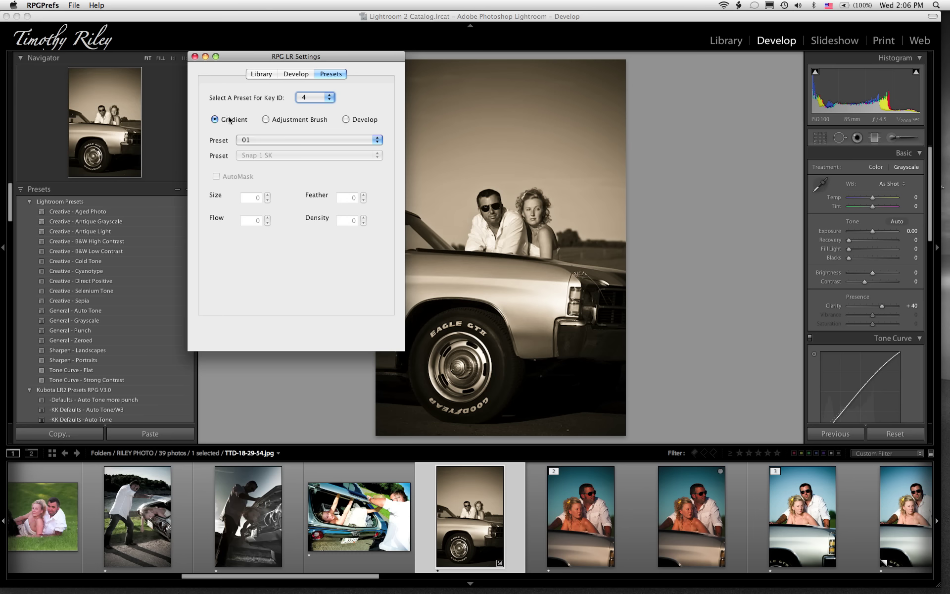
pyautogui.click(260, 138)
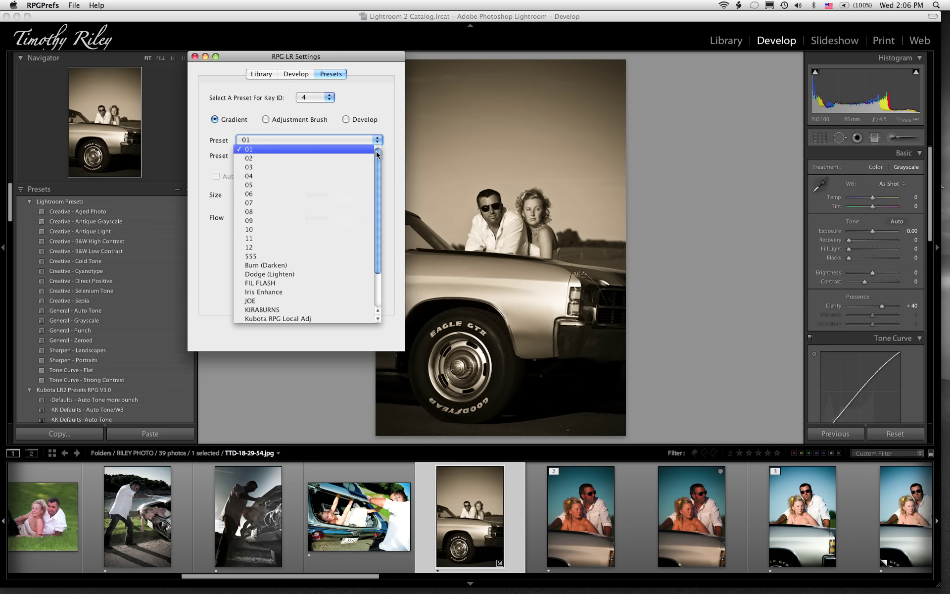
pyautogui.moveTo(376, 152); pyautogui.dragTo(355, 142)
pyautogui.click(240, 148)
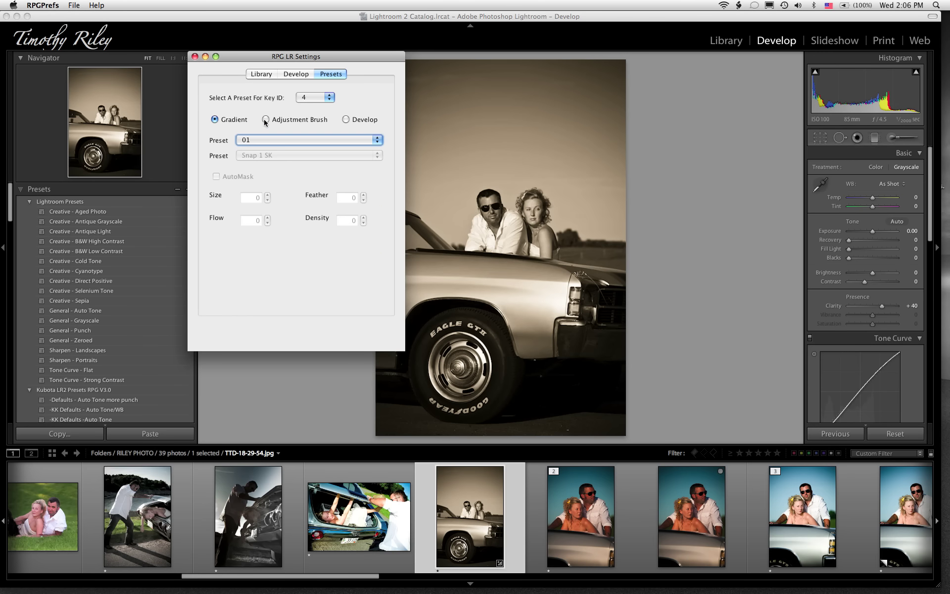
# Step: Set key /5 to the FIL FLASH Adjustment Brush preset with AutoMask on
pyautogui.click(315, 97)
pyautogui.click(316, 141)
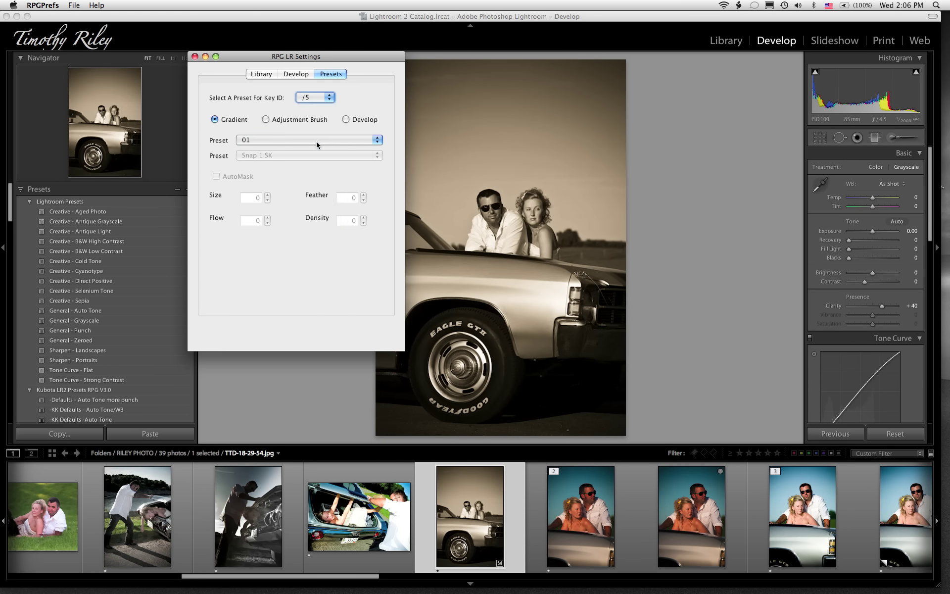
pyautogui.click(281, 120)
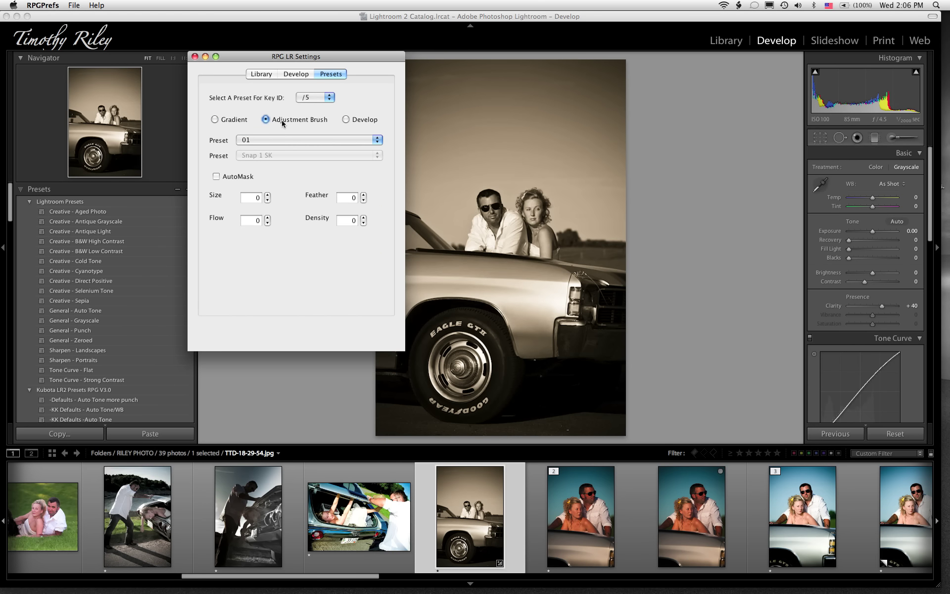
pyautogui.click(256, 140)
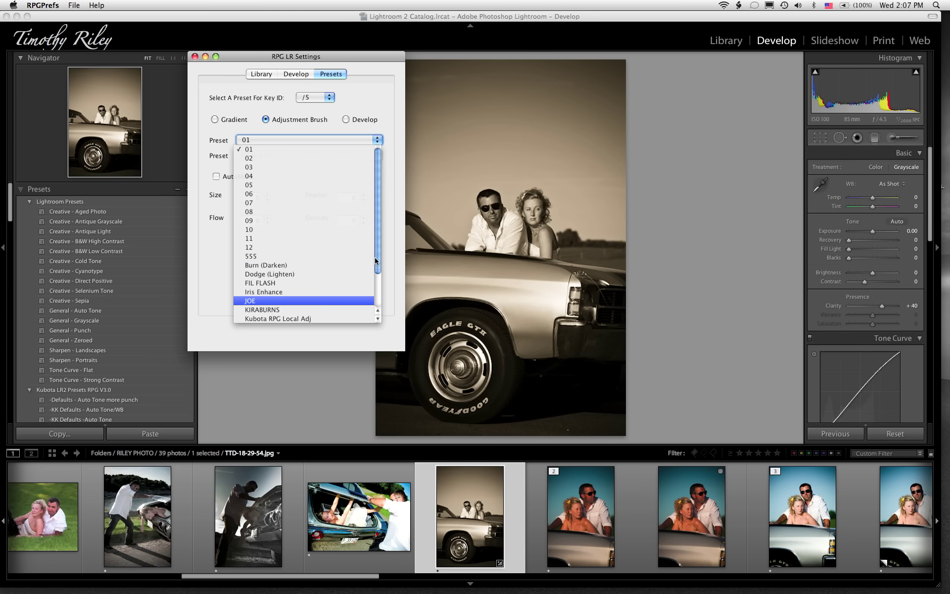
pyautogui.moveTo(375, 257); pyautogui.dragTo(379, 292)
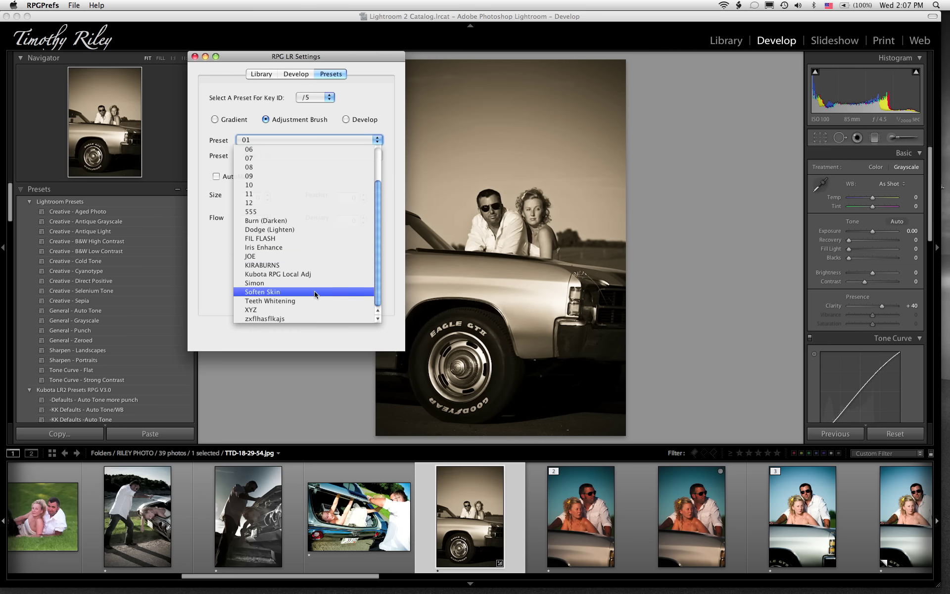
pyautogui.click(262, 238)
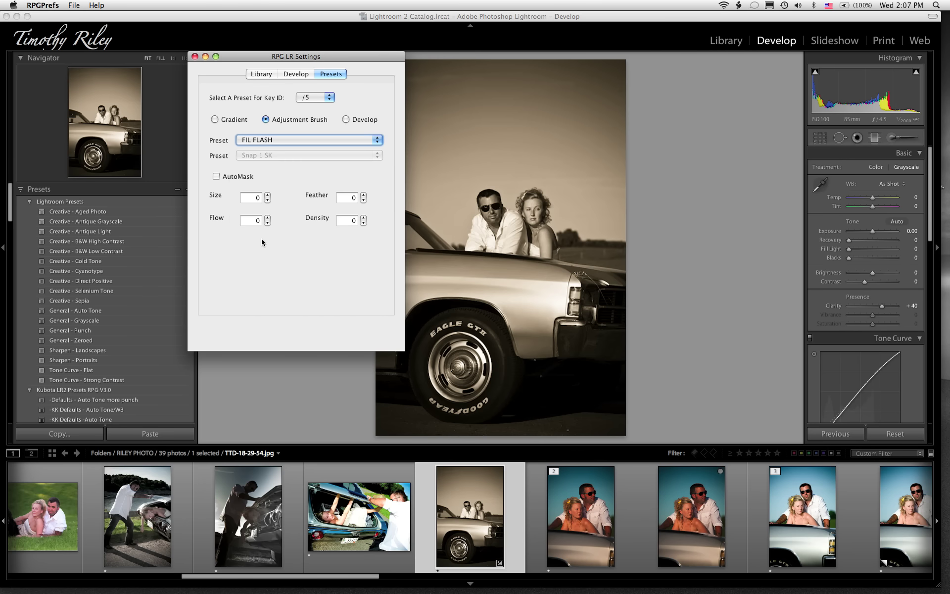
pyautogui.click(222, 179)
# Step: Give the brush Size 20, Feather 20, Flow 80 and Density 80, then close the settings
pyautogui.click(258, 199)
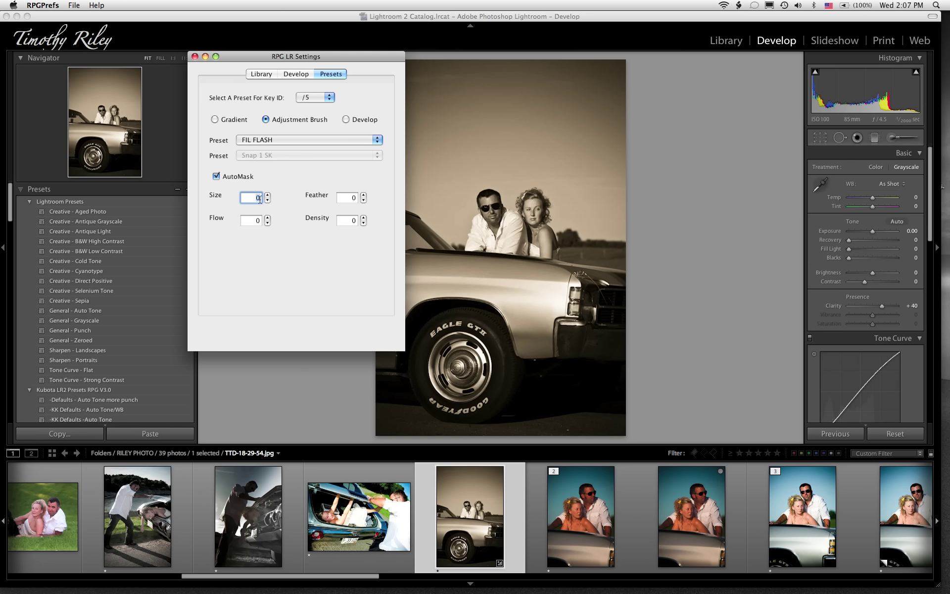
pyautogui.write('2')
pyautogui.press('Tab')
pyautogui.write('20')
pyautogui.press('Tab')
pyautogui.write('80')
pyautogui.press('Tab')
pyautogui.write('80')
pyautogui.click(313, 97)
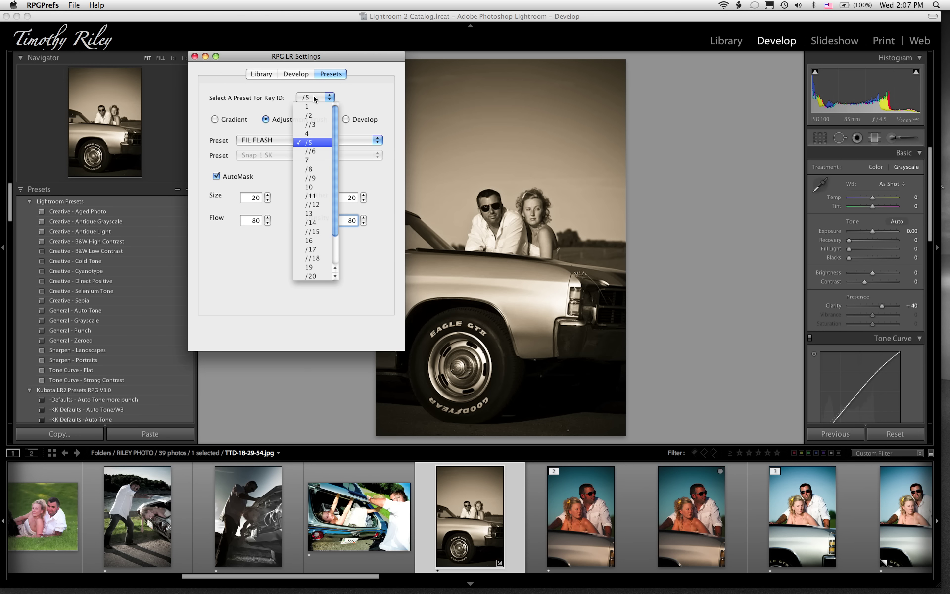
pyautogui.click(317, 151)
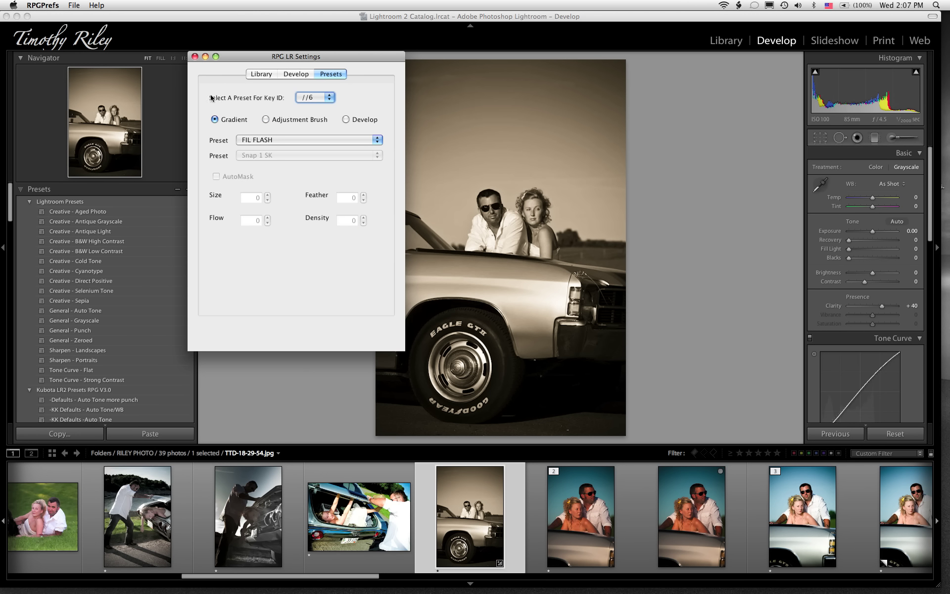
pyautogui.click(194, 57)
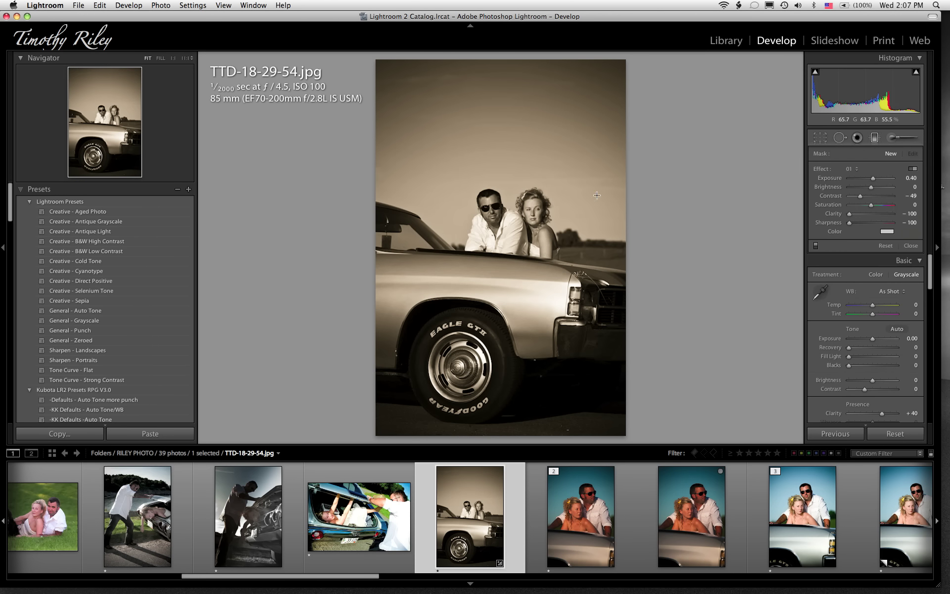
# Step: Drag a preset-01 graduated filter diagonally across the car photo's upper-right sky
pyautogui.press('m')
pyautogui.moveTo(604, 76); pyautogui.dragTo(480, 224)
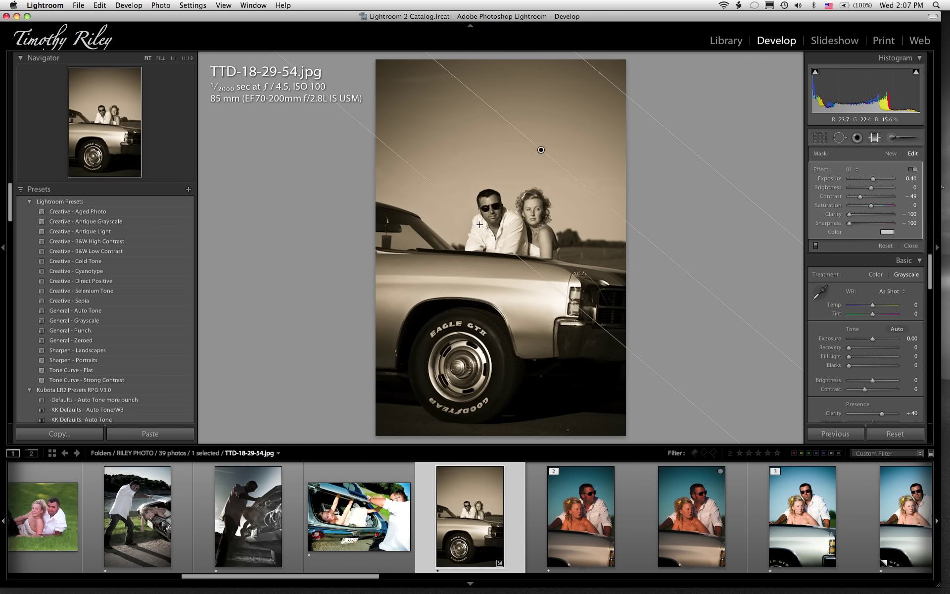
pyautogui.click(479, 224)
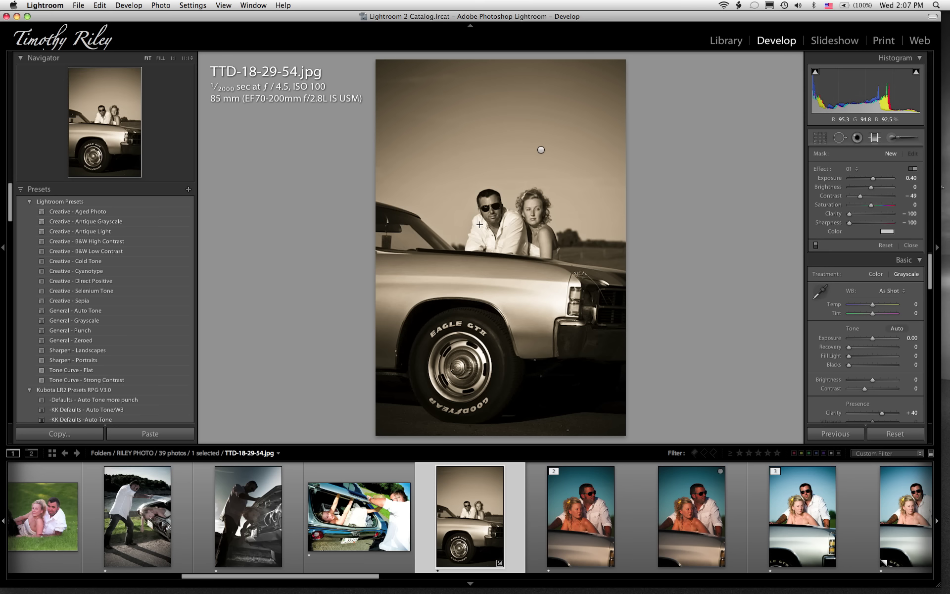
# Step: Leave the graduated filter and load the key-assigned FIL FLASH adjustment-brush preset
pyautogui.press('m')
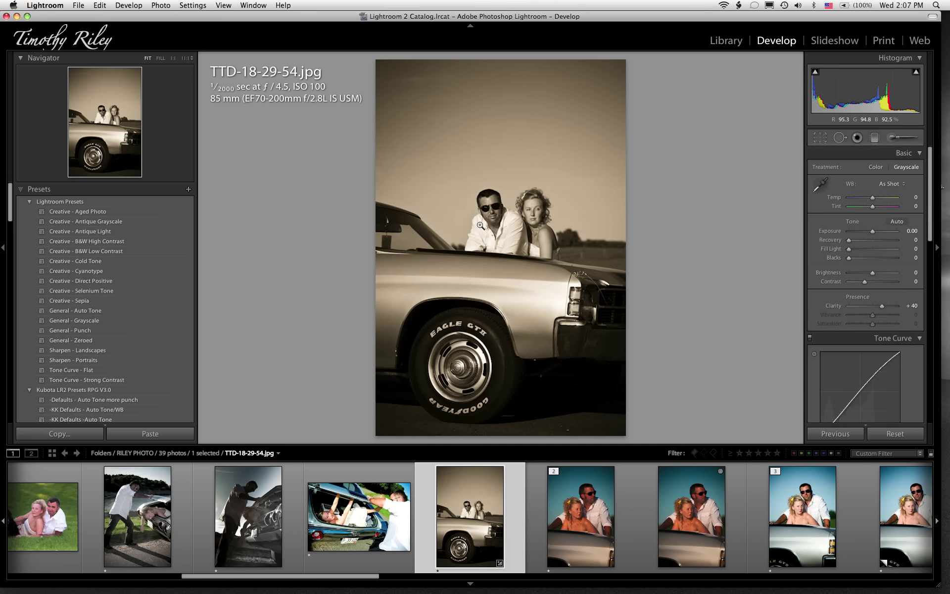
pyautogui.press('k')
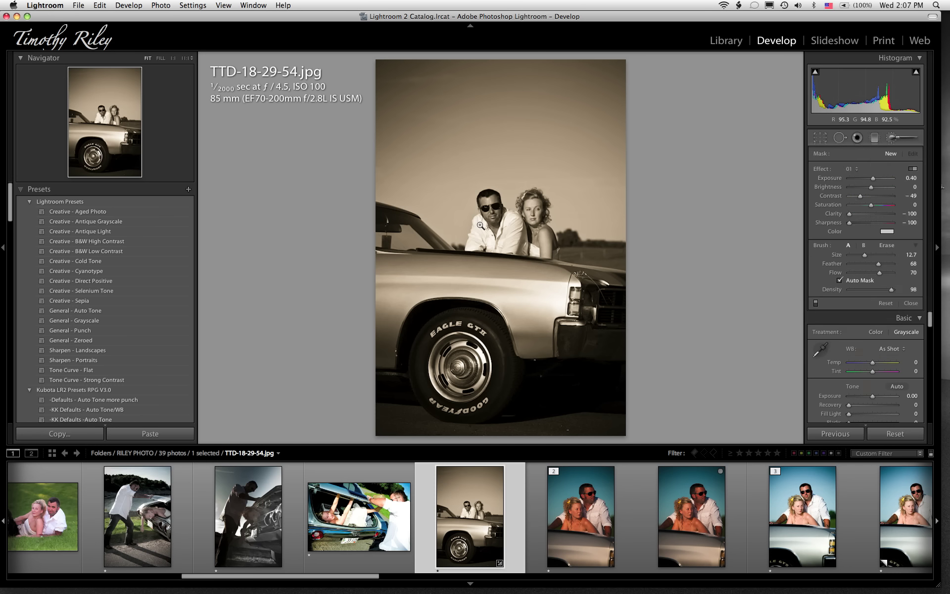
pyautogui.click(861, 169)
pyautogui.click(871, 272)
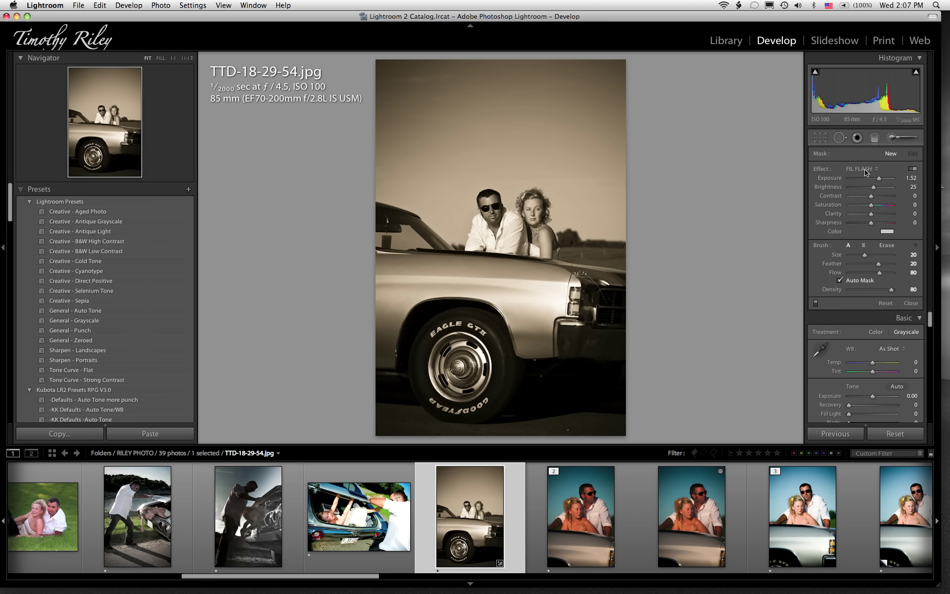
# Step: With brush Feather at 20, paint FIL FLASH over the couple and the car's front wheel
pyautogui.moveTo(912, 263); pyautogui.dragTo(916, 264)
pyautogui.moveTo(543, 206)
pyautogui.mouseDown()
pyautogui.moveTo(517, 239)
pyautogui.moveTo(544, 233)
pyautogui.moveTo(480, 241)
pyautogui.moveTo(496, 194)
pyautogui.moveTo(482, 232)
pyautogui.moveTo(500, 217)
pyautogui.moveTo(516, 236)
pyautogui.mouseUp()
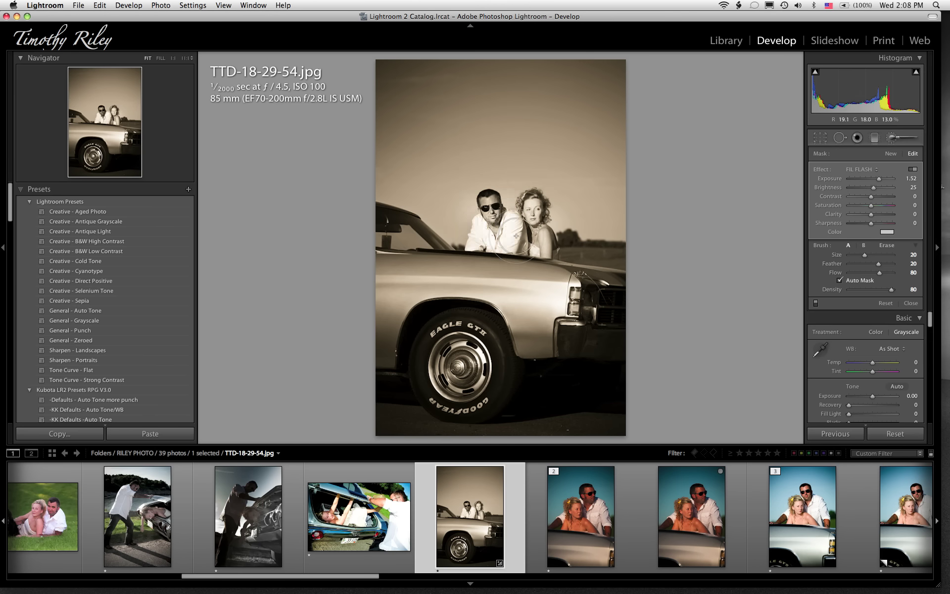
pyautogui.moveTo(524, 341)
pyautogui.mouseDown()
pyautogui.moveTo(436, 381)
pyautogui.moveTo(472, 374)
pyautogui.moveTo(447, 374)
pyautogui.moveTo(486, 359)
pyautogui.moveTo(450, 356)
pyautogui.moveTo(478, 376)
pyautogui.mouseUp()
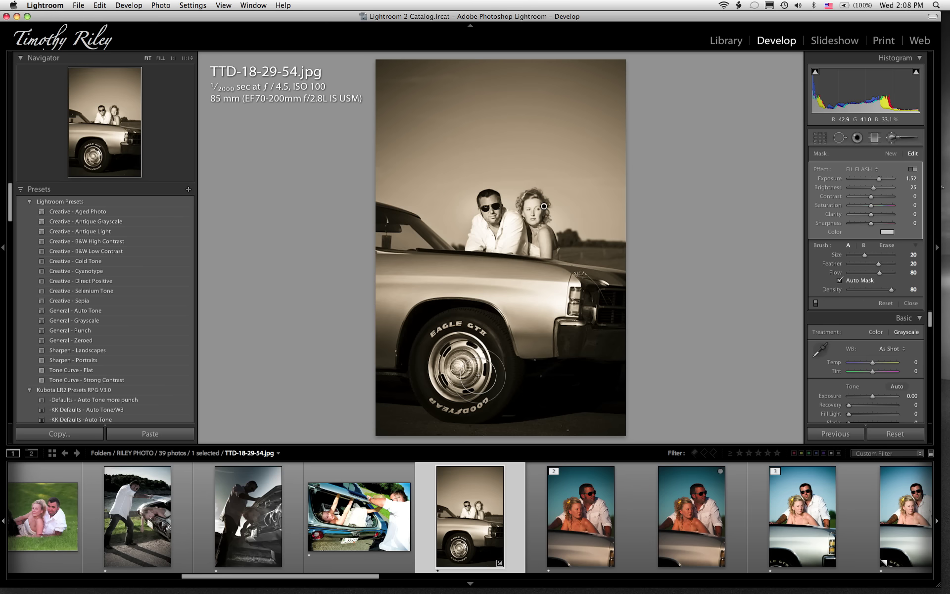
pyautogui.moveTo(113, 589)
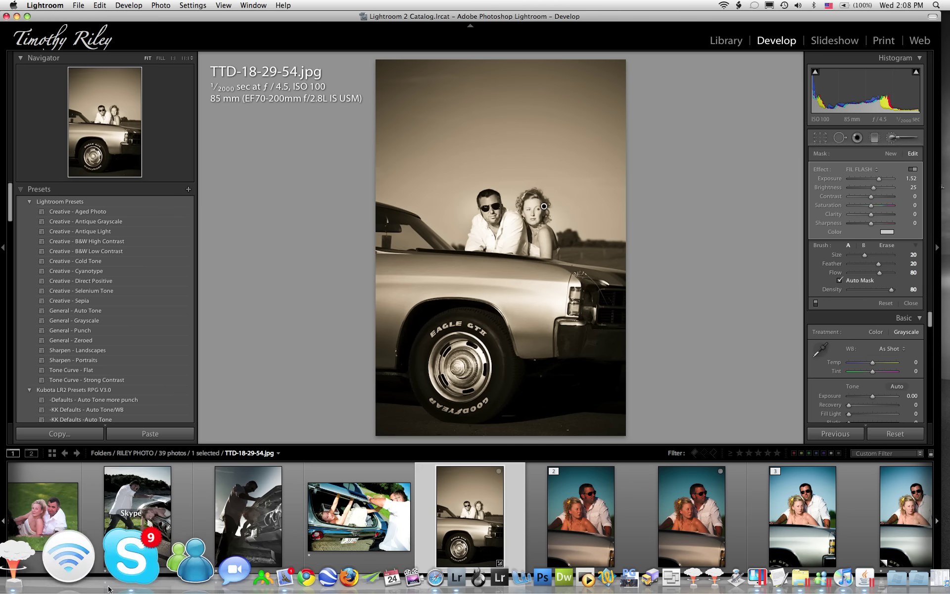